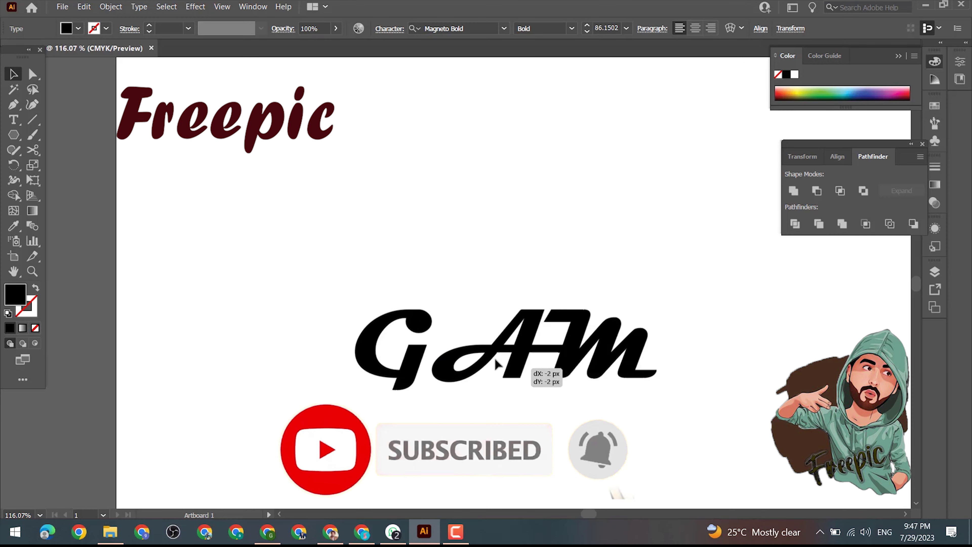
Bring up the GAM text's context menu to reach Create Outlines.
right_click(488, 355)
Outline and ungroup GAM, then slide the A and M left to overlap the G.
click(532, 199)
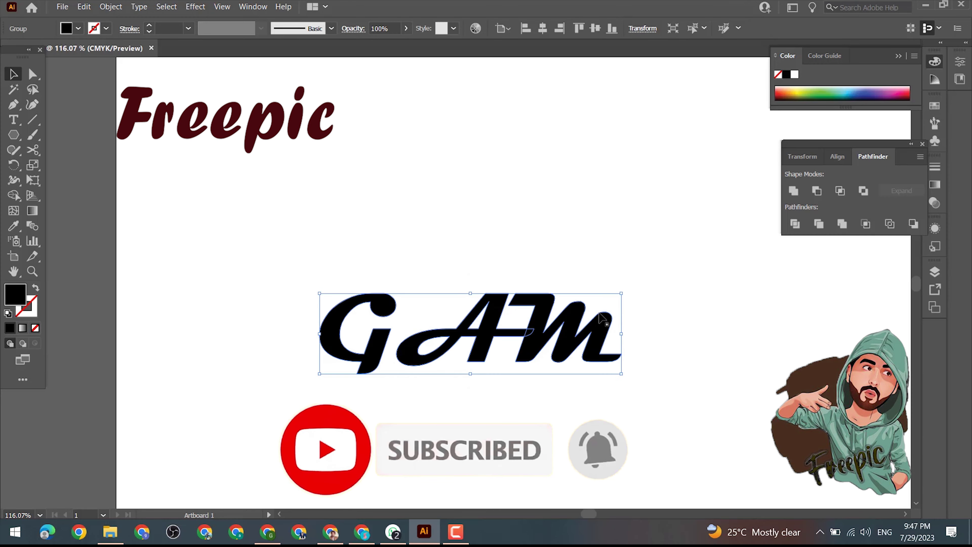
right_click(598, 153)
click(620, 244)
click(557, 406)
click(434, 358)
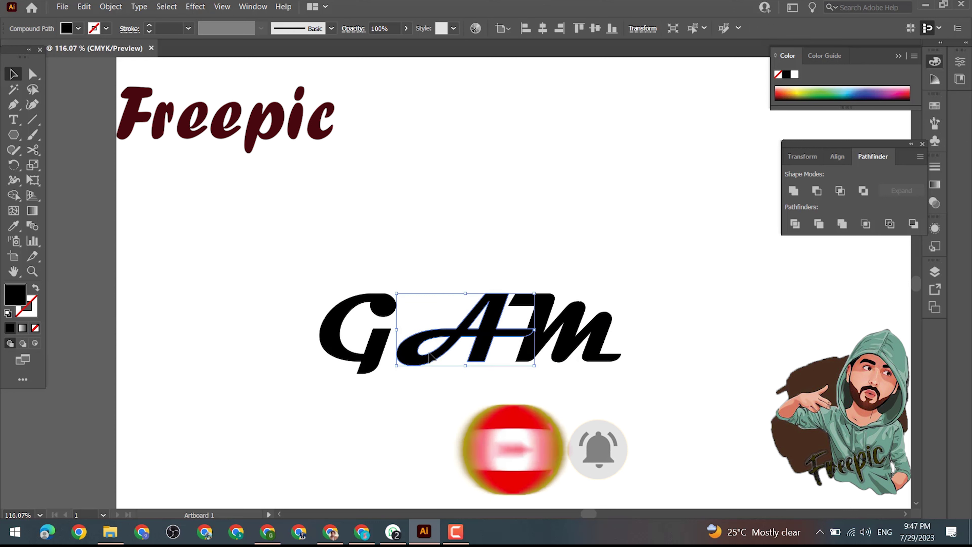
drag(434, 357, 368, 354)
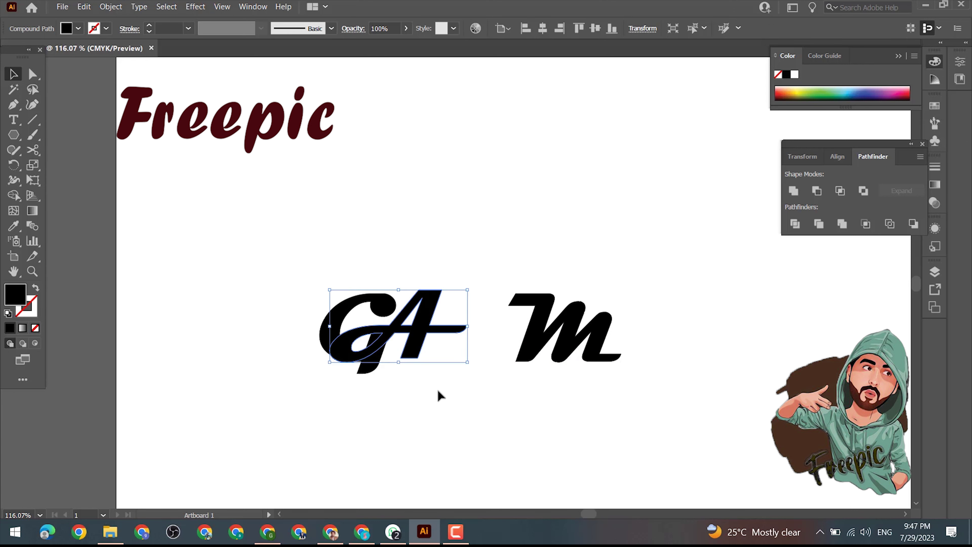
drag(522, 353, 420, 353)
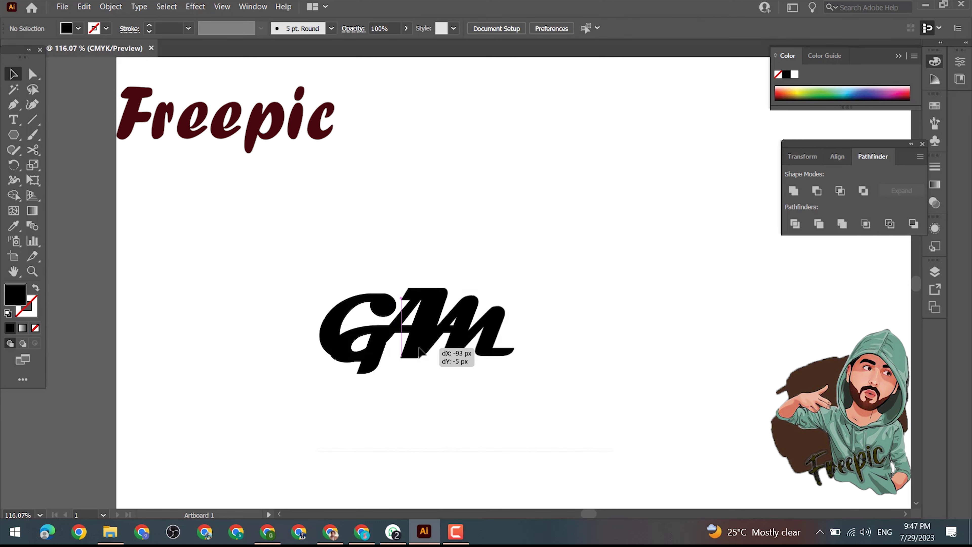
drag(420, 353, 412, 354)
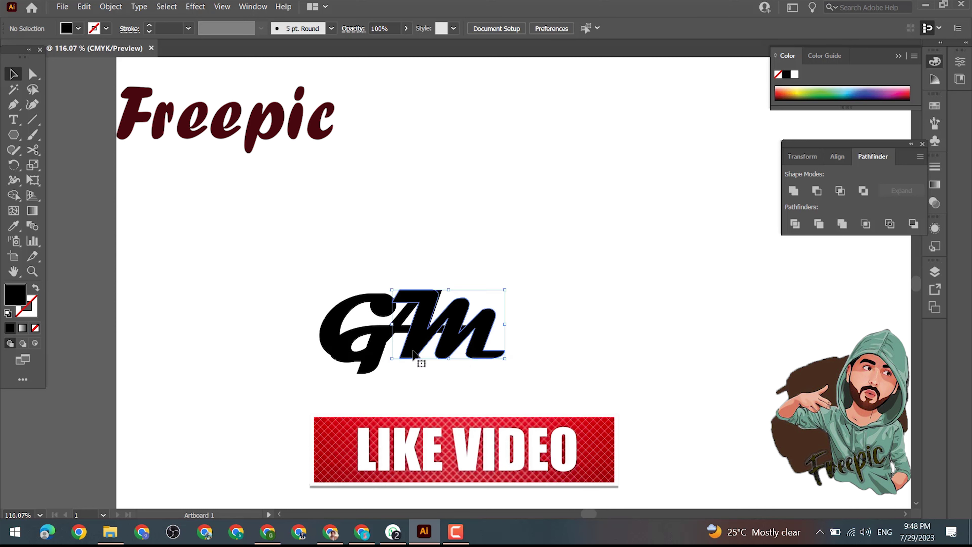
Expand the GAM lettering and divide the overlapping letters into separate pieces.
click(286, 462)
click(466, 329)
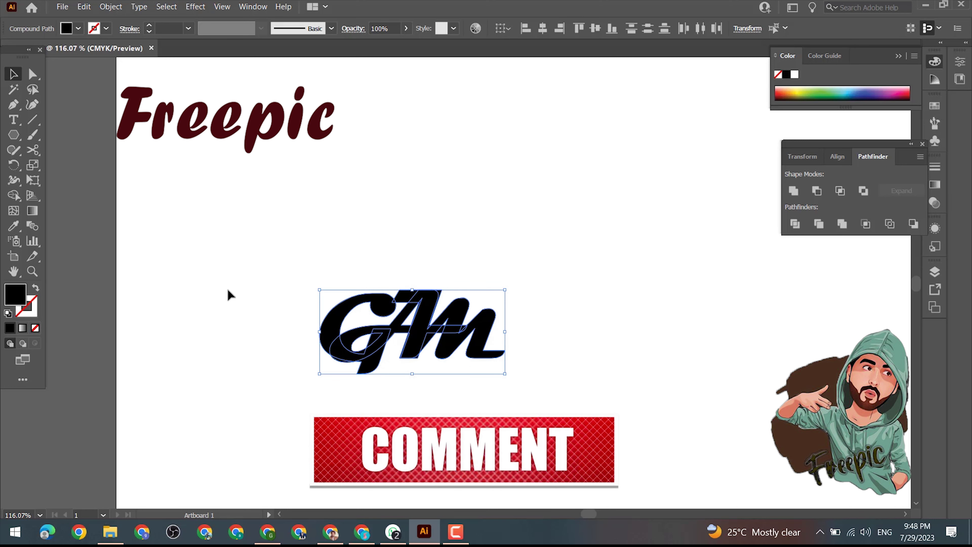
click(62, 7)
click(138, 146)
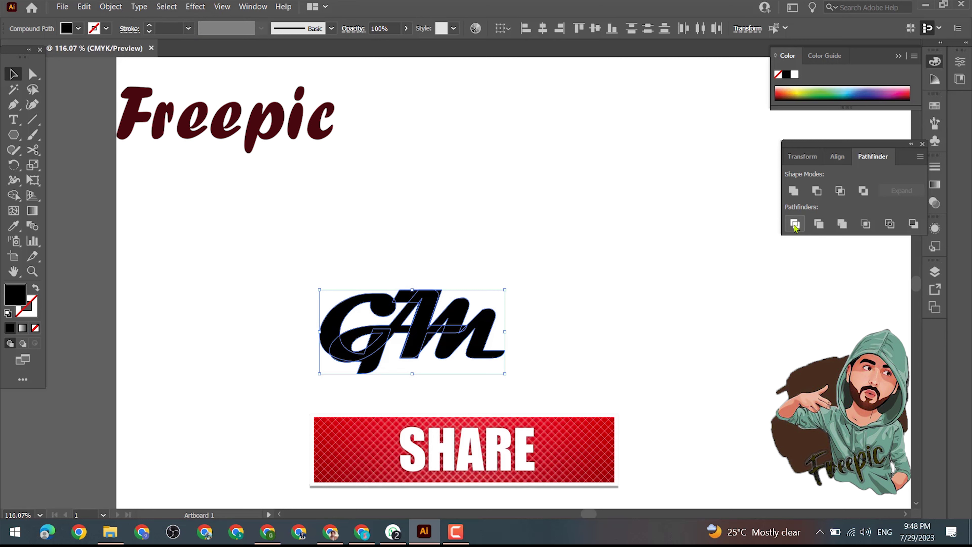
right_click(408, 145)
click(442, 254)
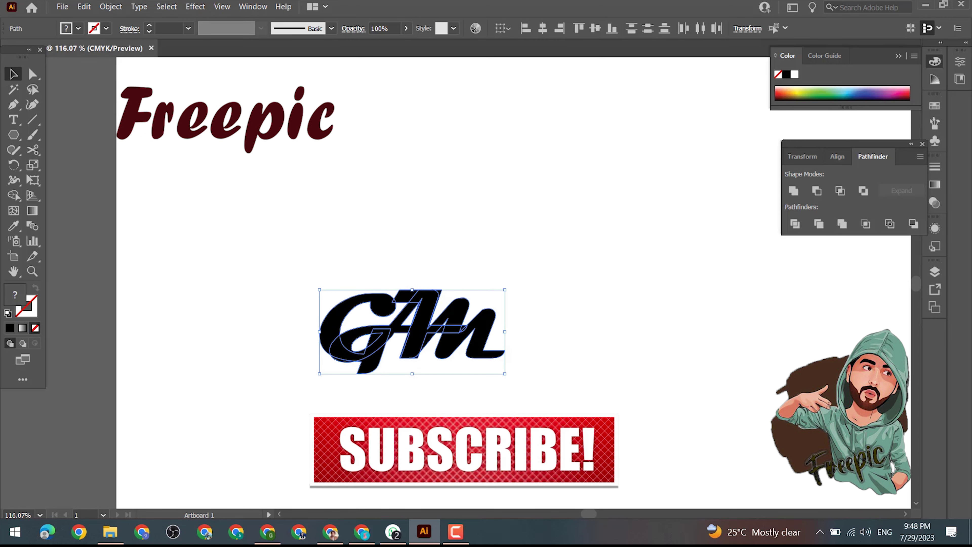
click(352, 395)
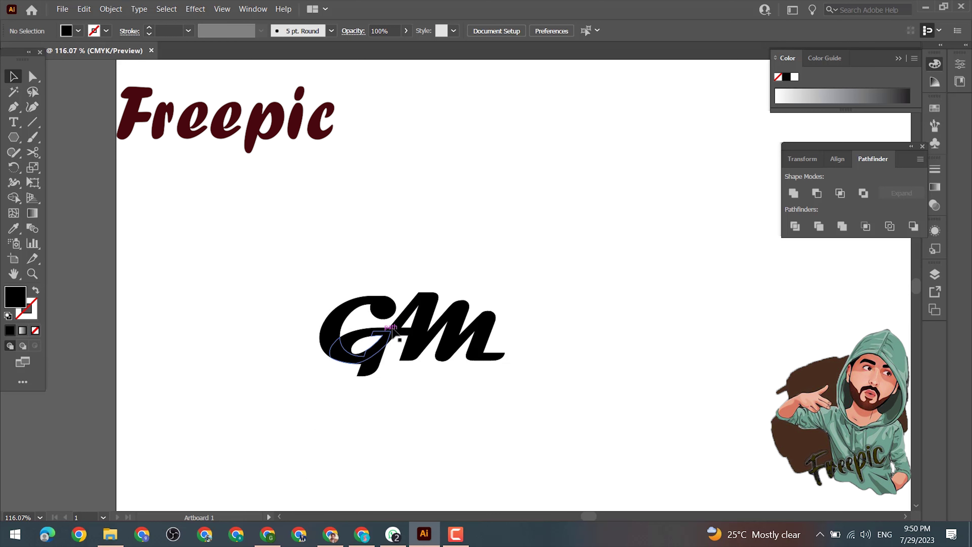
Draw a cutting line across the G and group it with the lettering.
click(32, 122)
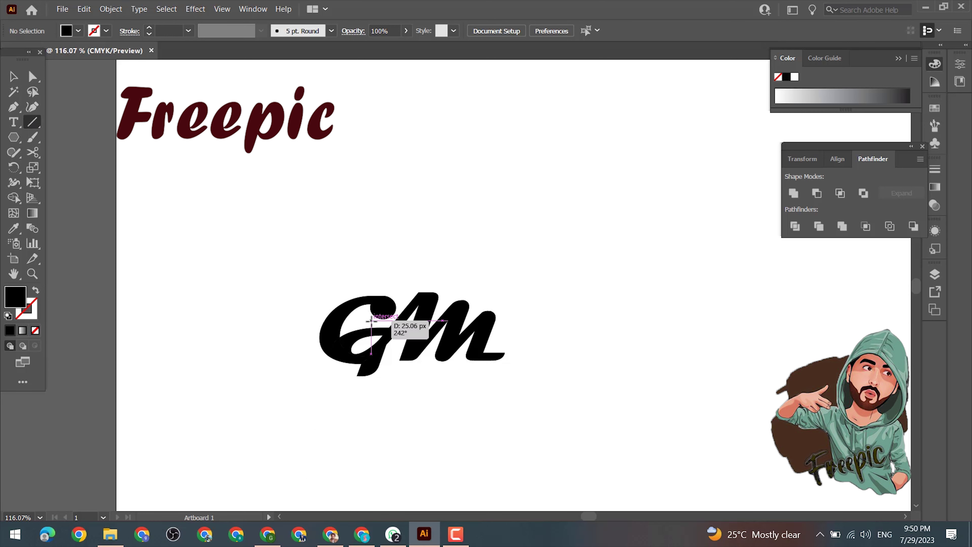
drag(361, 344, 358, 347)
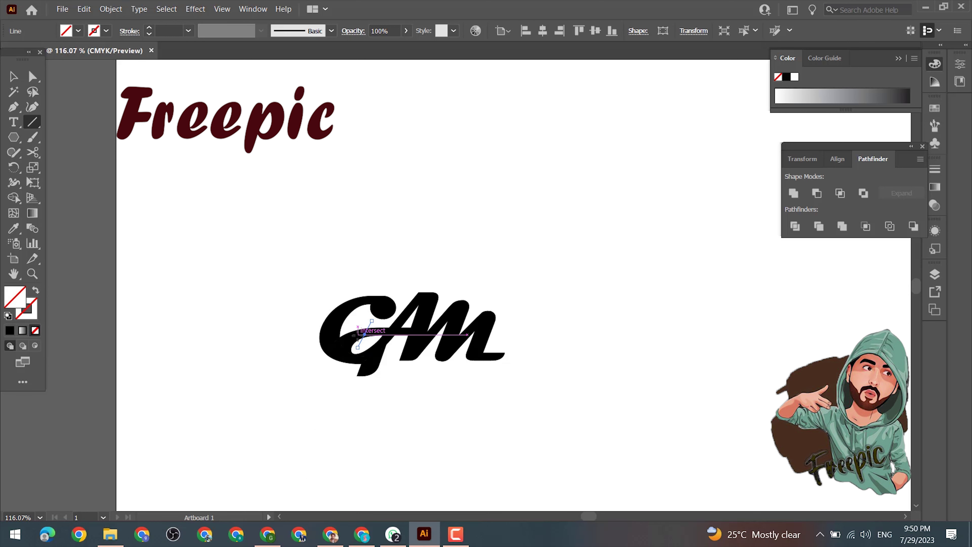
key(v)
drag(272, 220, 526, 391)
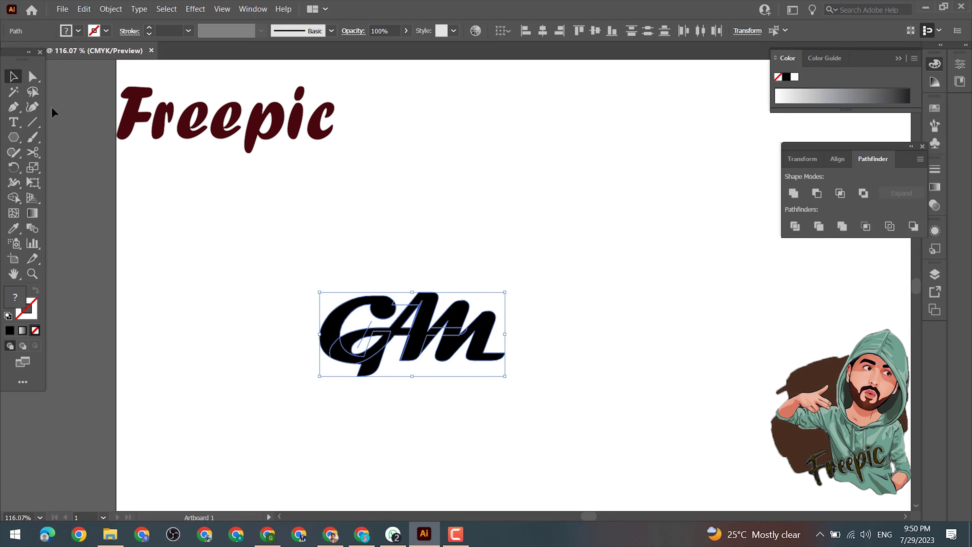
click(110, 9)
click(126, 63)
right_click(354, 339)
click(373, 240)
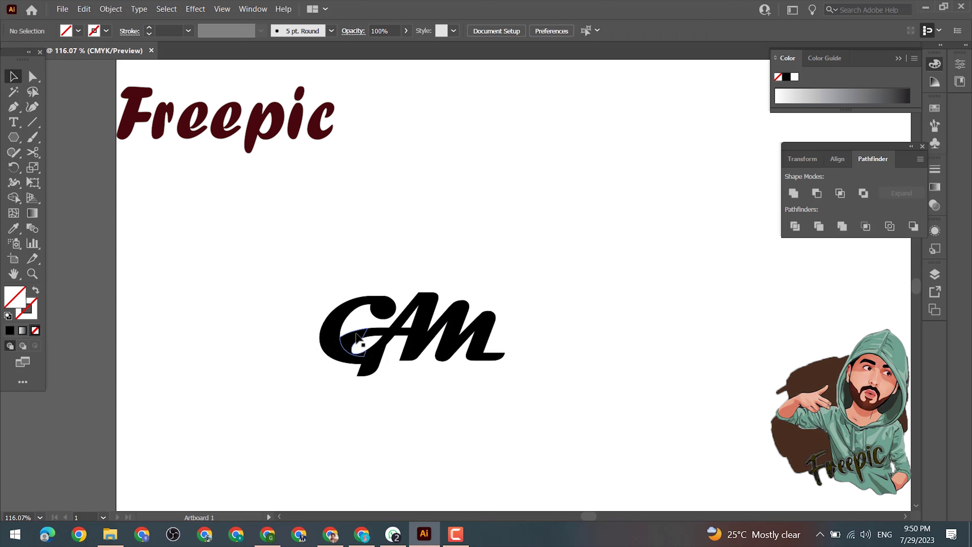
click(348, 428)
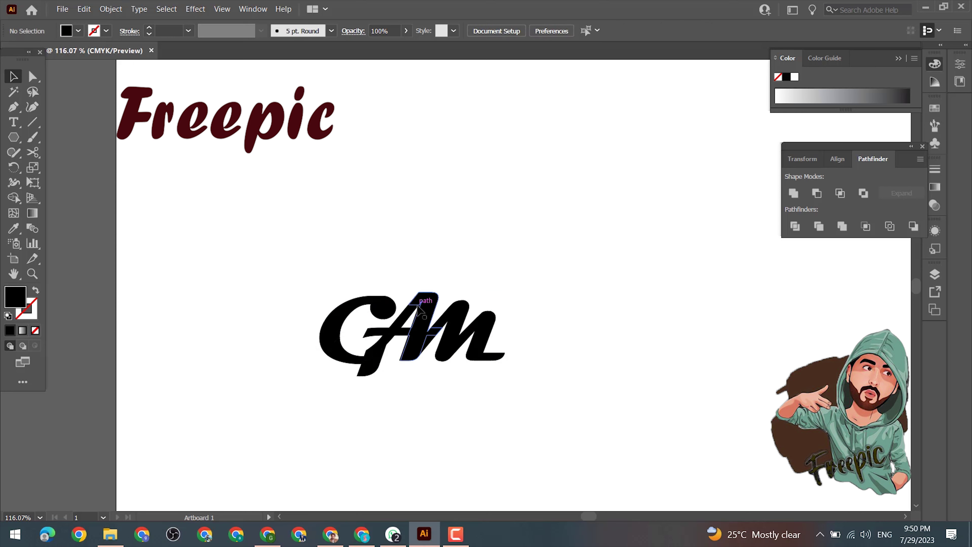
Trace a curved pen path along the G's lower inner tail.
drag(272, 275, 597, 466)
click(596, 467)
key(y)
click(406, 311)
click(243, 348)
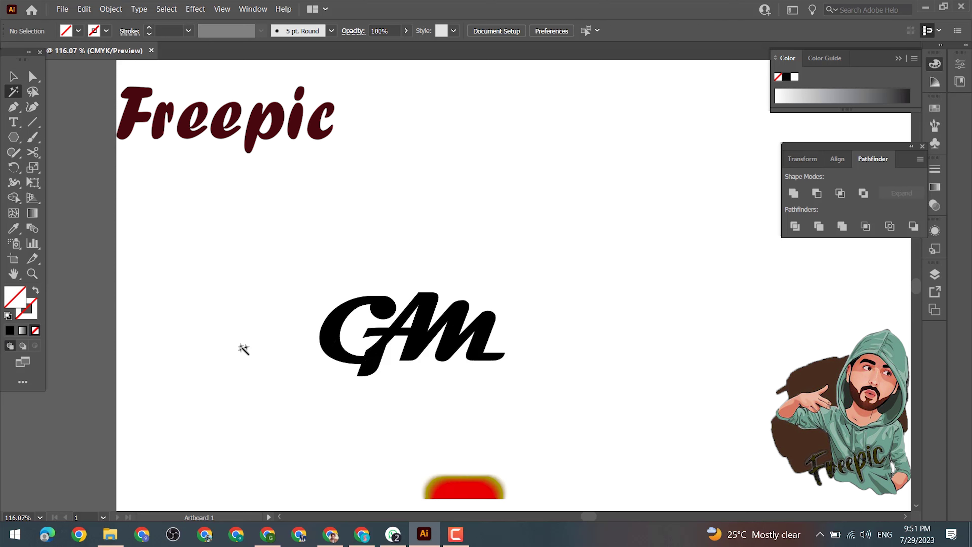
key(p)
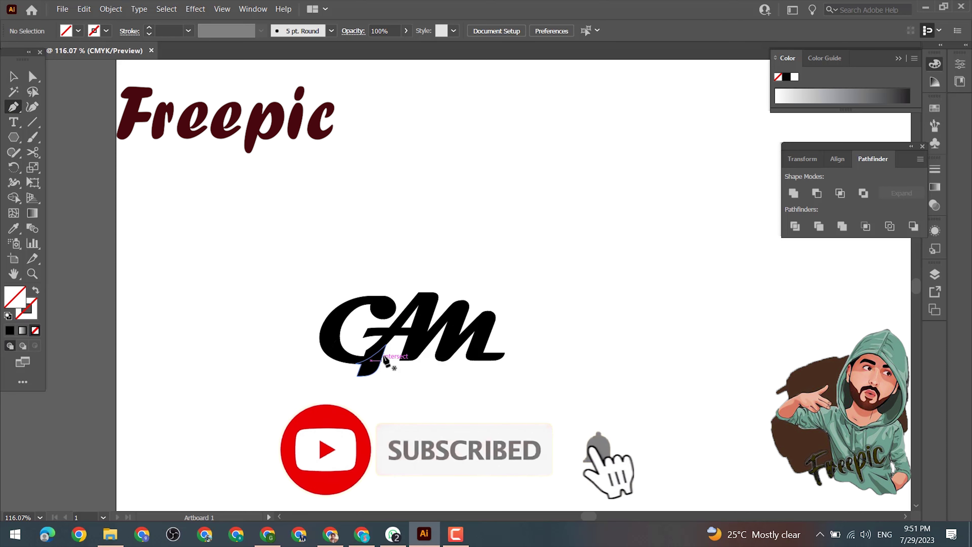
click(366, 351)
drag(346, 319, 354, 272)
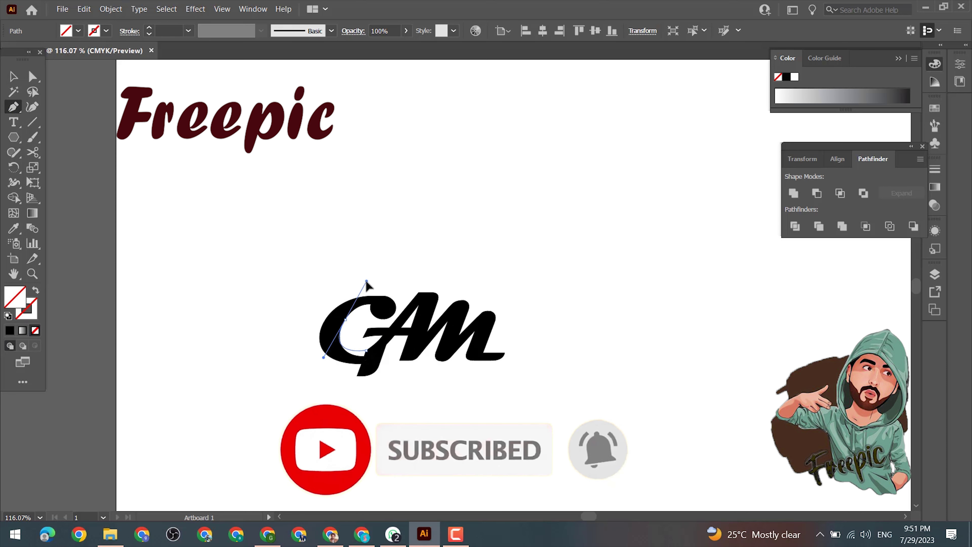
drag(329, 327, 338, 362)
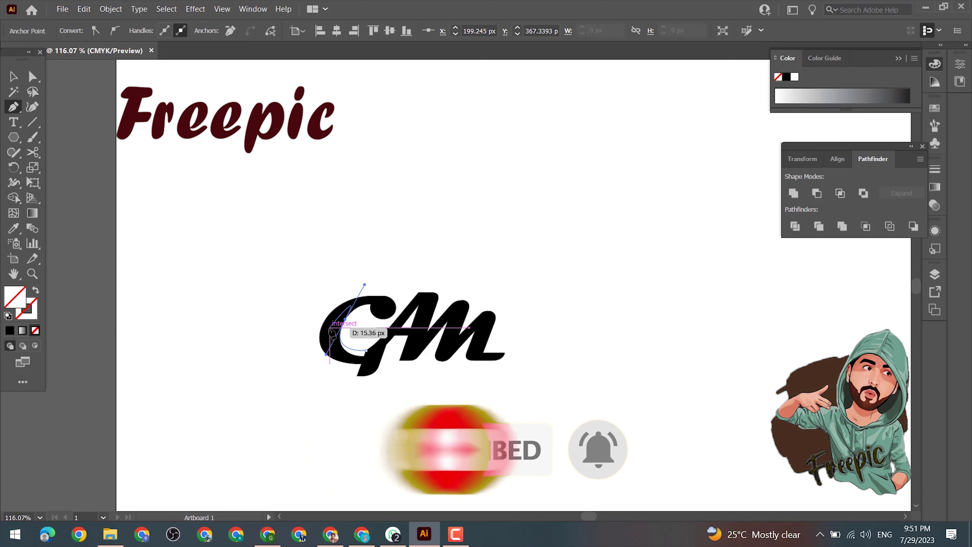
click(336, 355)
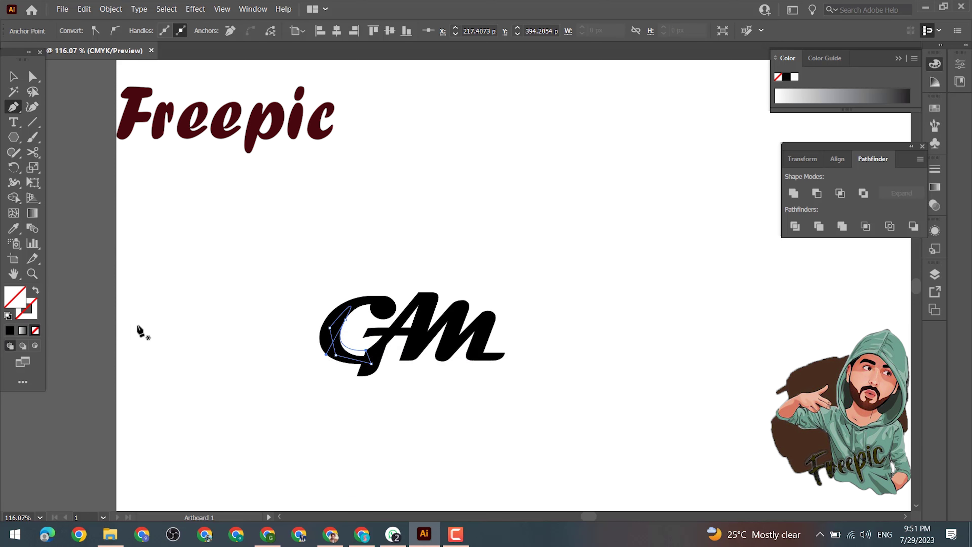
click(9, 77)
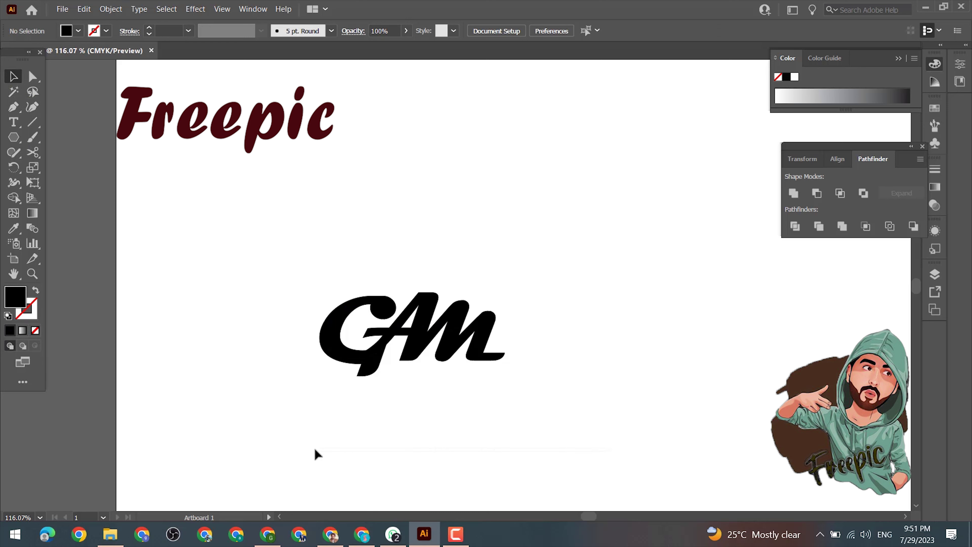
Nudge the G's tail piece upward and rotate it slightly.
drag(369, 375, 370, 366)
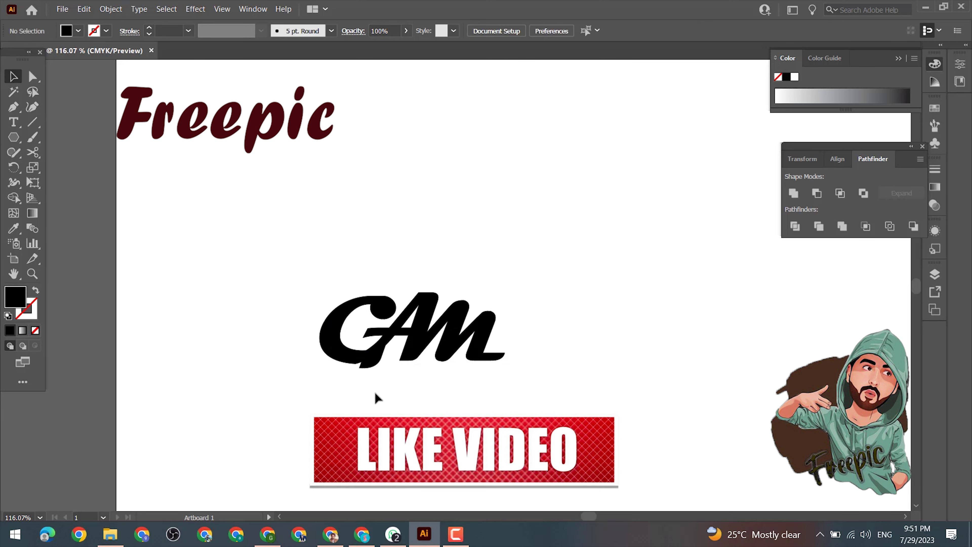
click(370, 363)
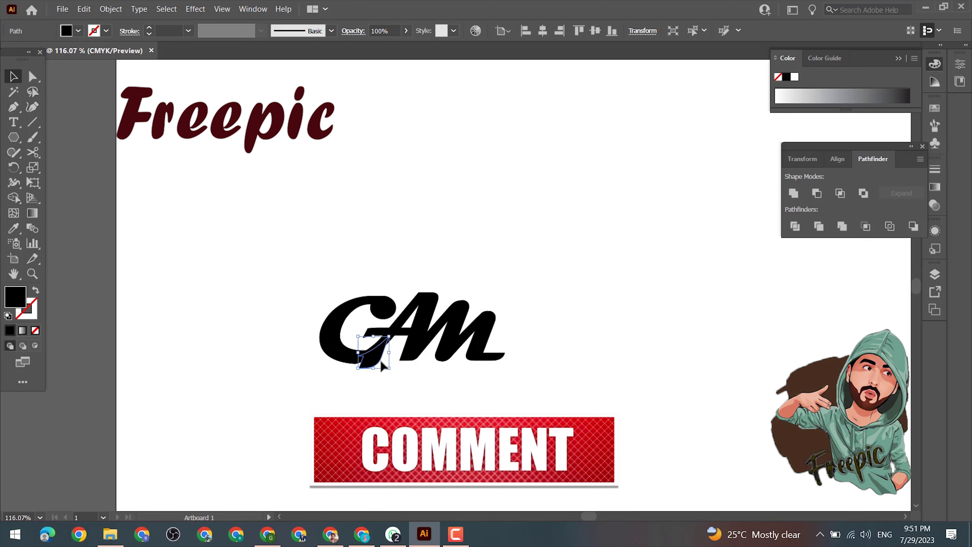
drag(391, 374, 369, 372)
click(276, 498)
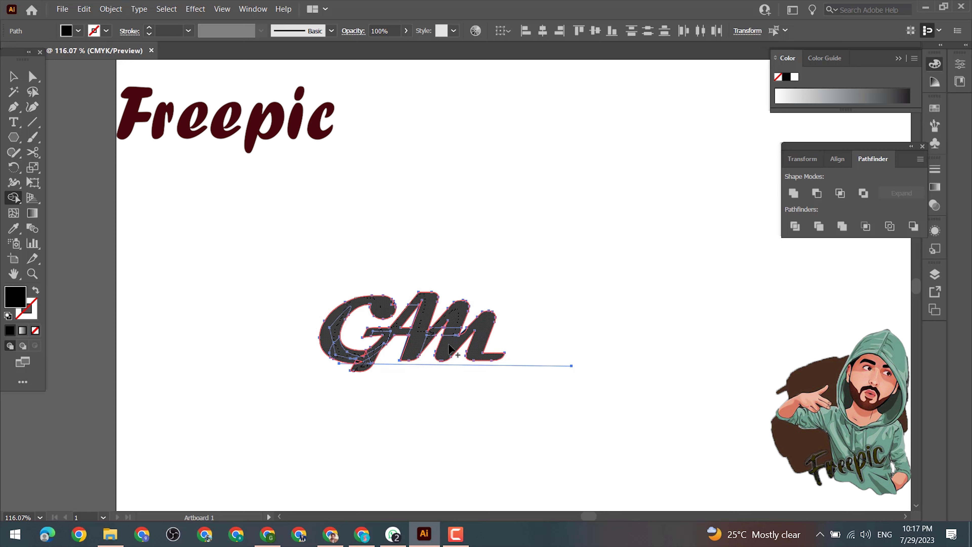
Merge the G, A and M pieces into one shape with the Shape Builder.
drag(466, 335, 493, 332)
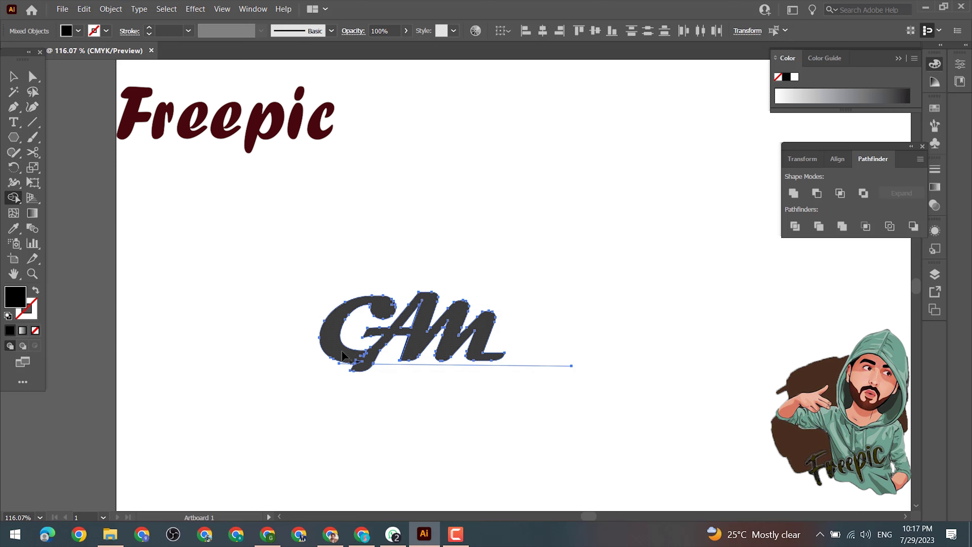
click(193, 387)
key(v)
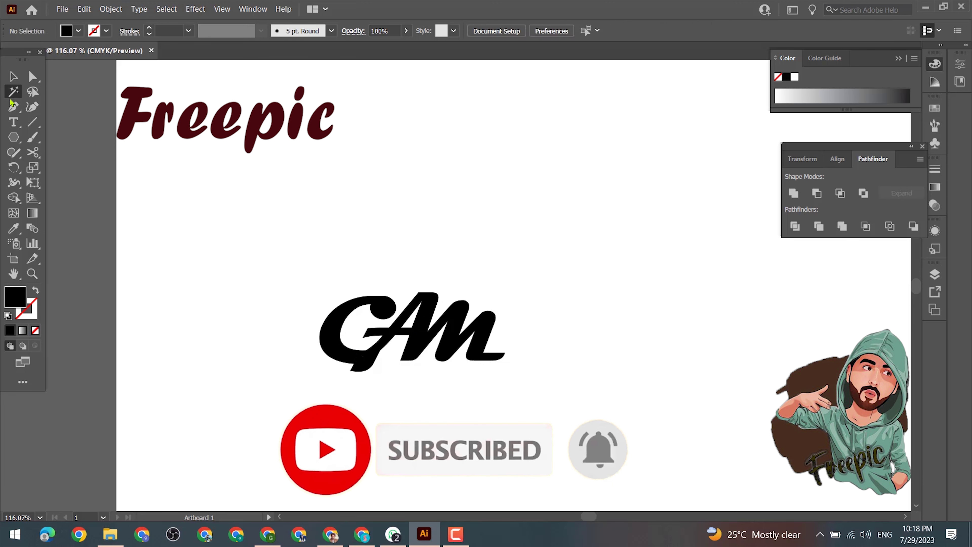
Draw a trial pen curve along the G's lower edge, then undo it.
click(339, 338)
drag(411, 382, 421, 385)
key(c)
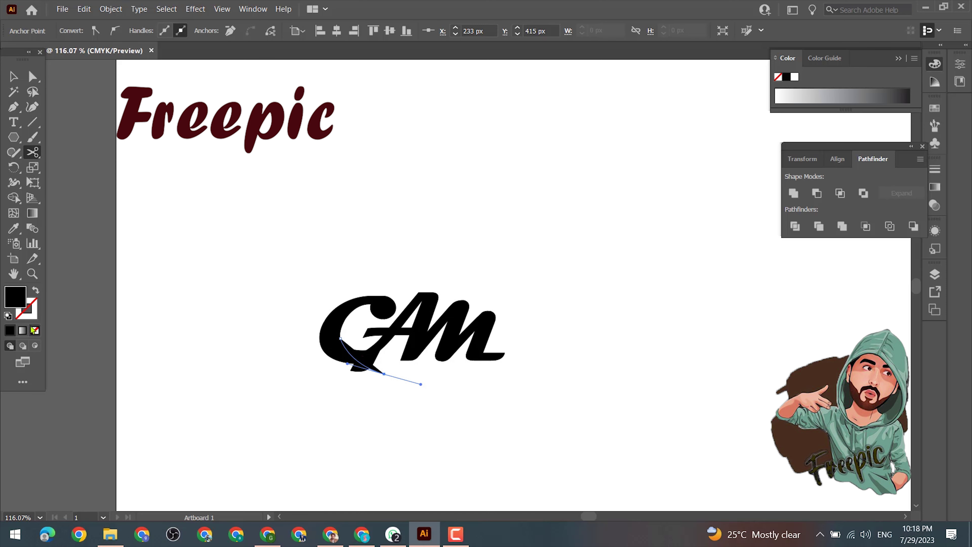
click(34, 330)
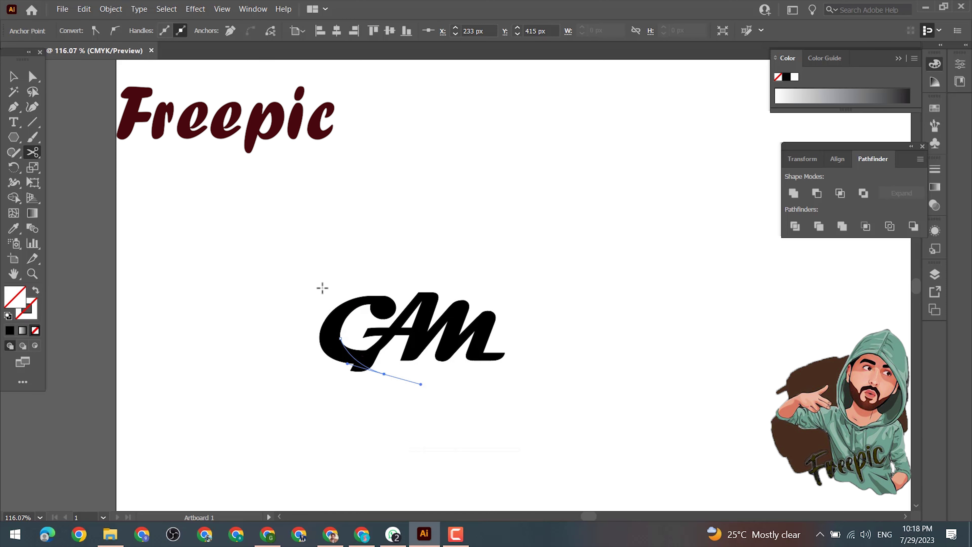
key(ctrl+z)
key(ctrl+z)
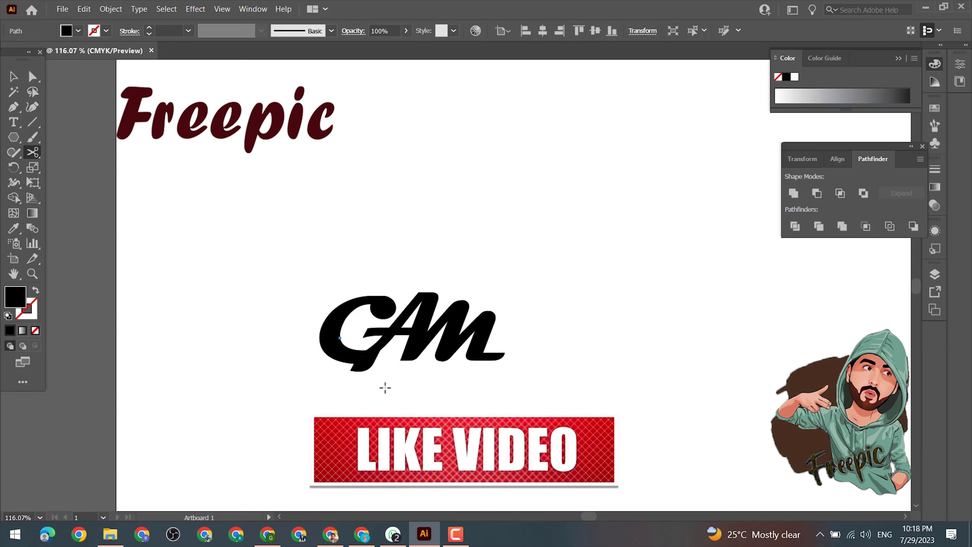
key(v)
scroll(391, 364, up, 5)
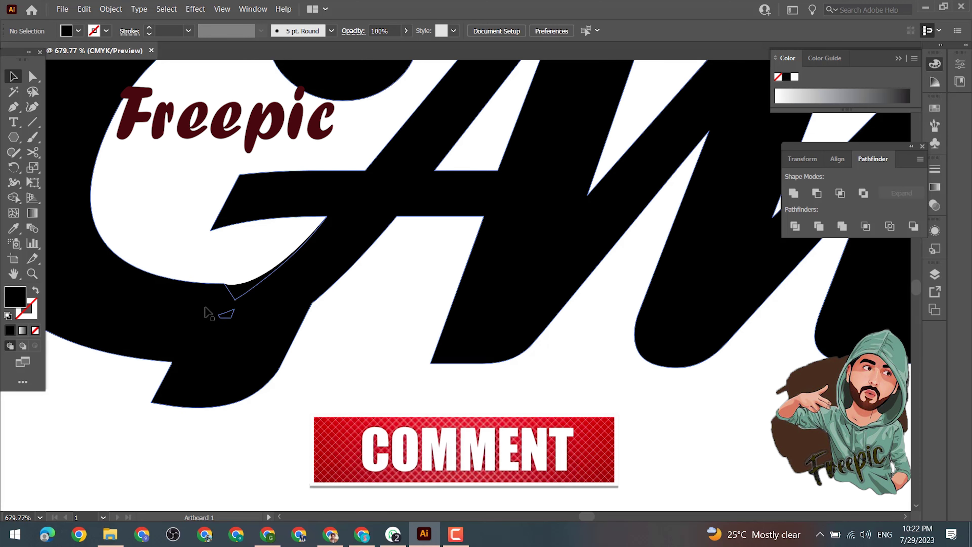
Inspect the stray curved piece under the G, then zoom out.
click(233, 299)
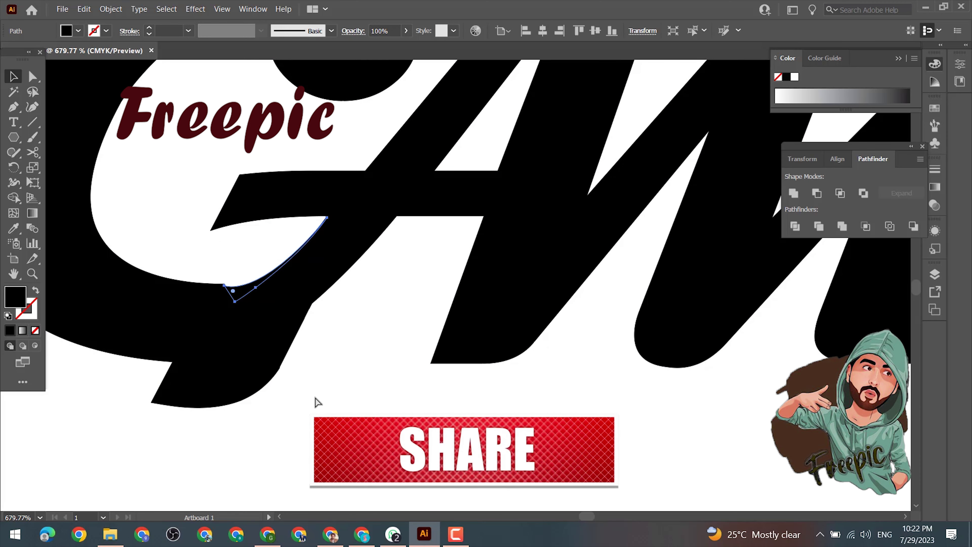
click(233, 295)
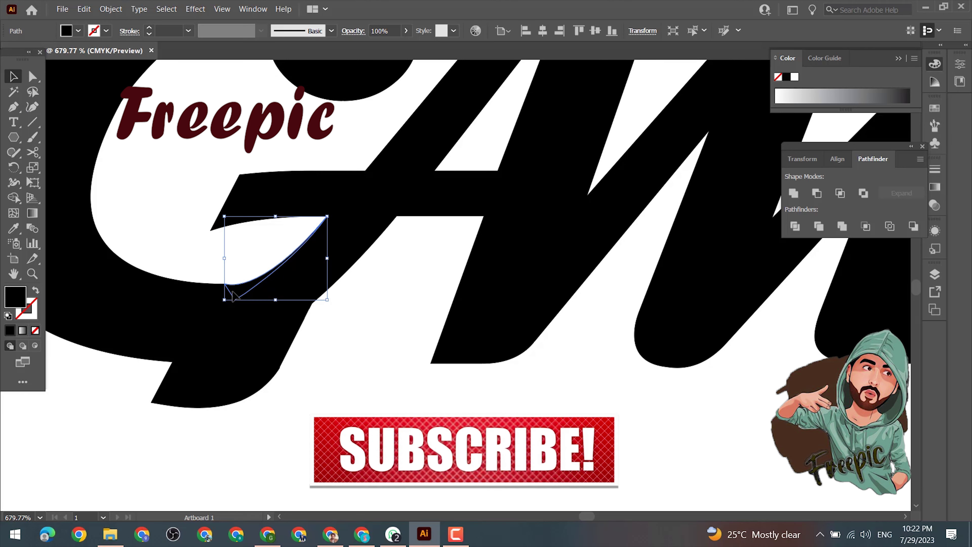
click(260, 293)
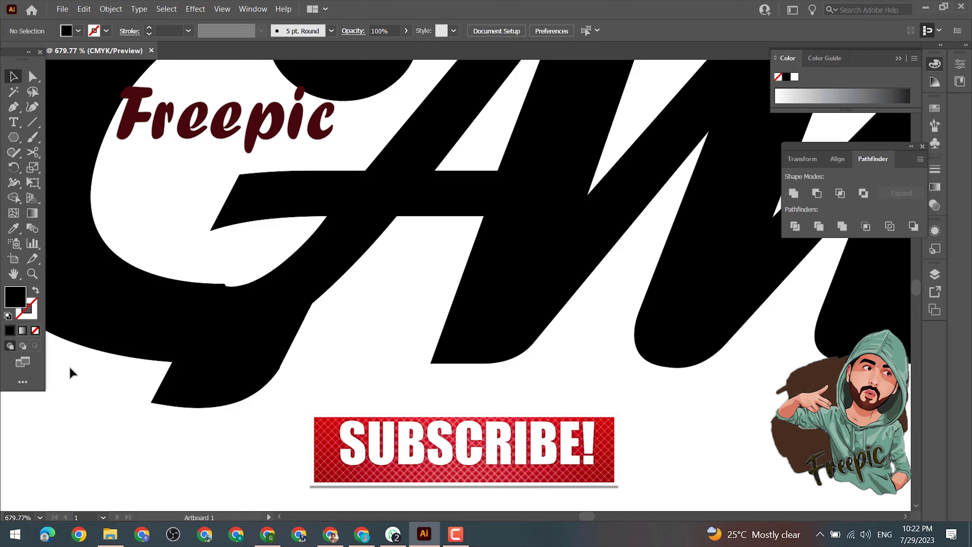
key(z)
drag(613, 379, 553, 379)
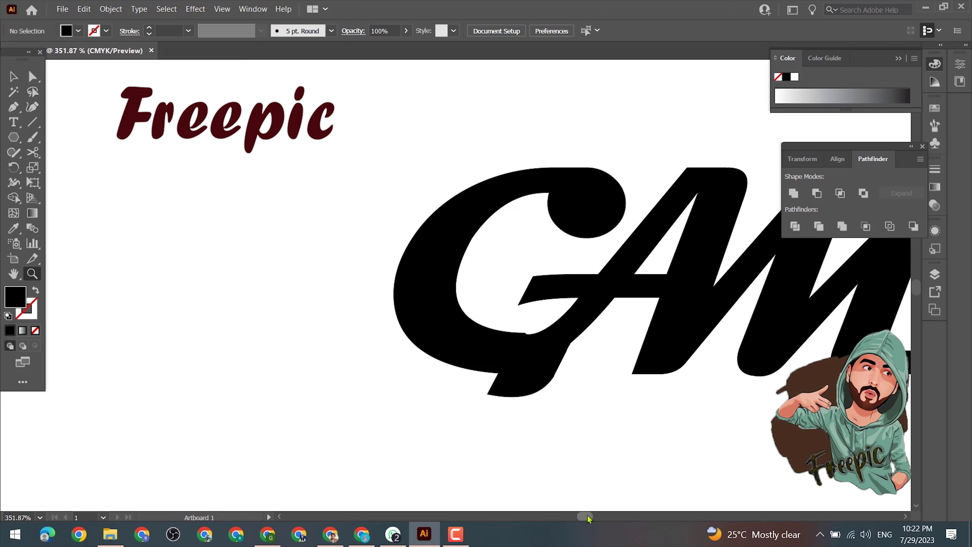
drag(588, 519, 591, 519)
key(v)
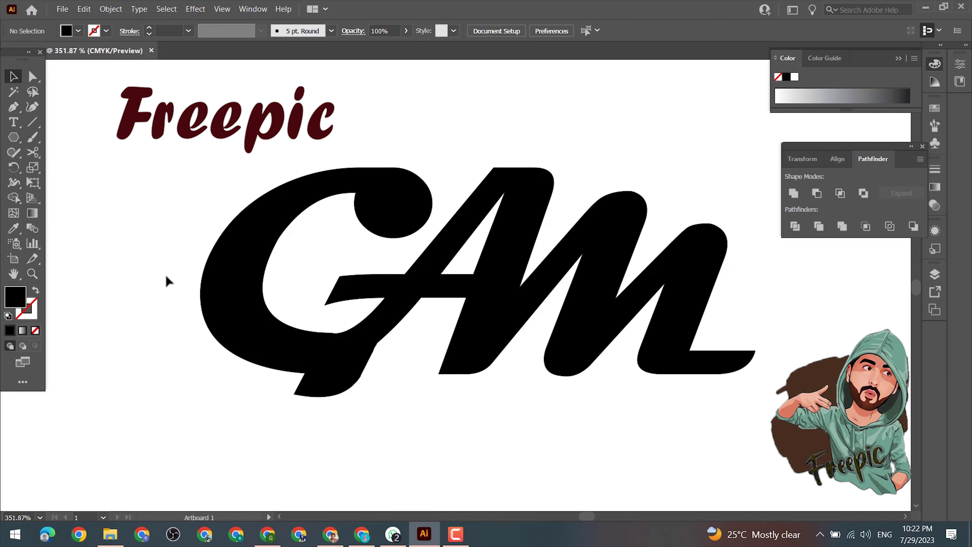
Fill the gap under the G's crossbar black with the Live Paint Bucket.
drag(196, 167, 485, 224)
click(13, 182)
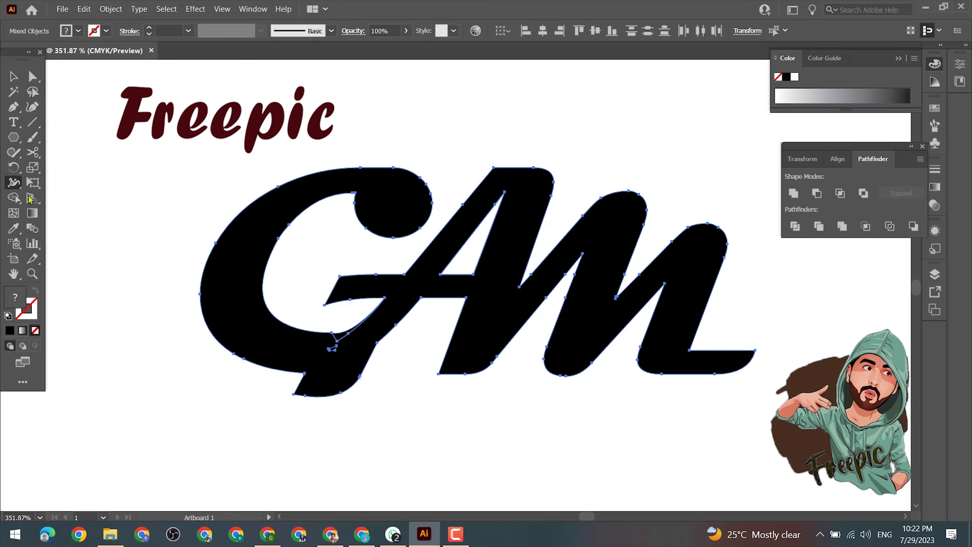
key(k)
click(314, 385)
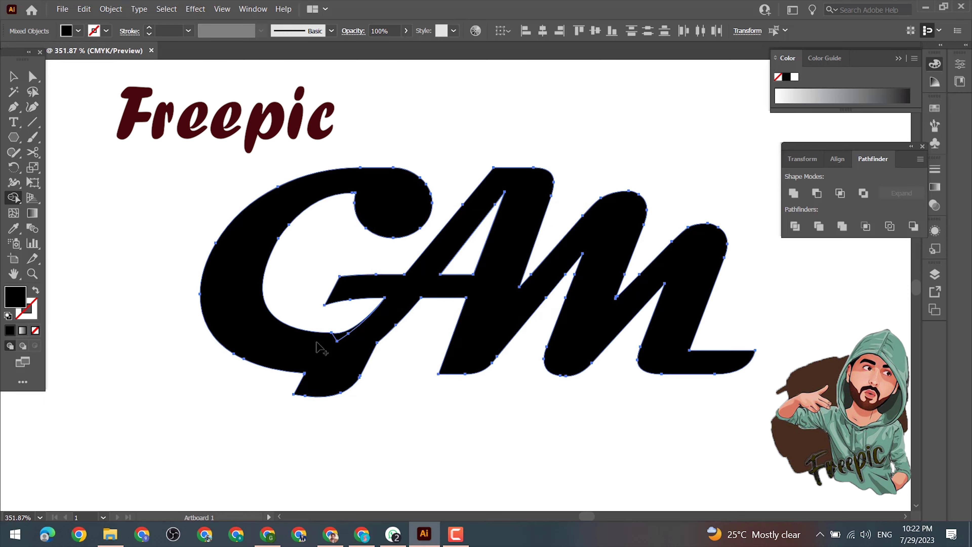
click(419, 183)
key(v)
click(145, 254)
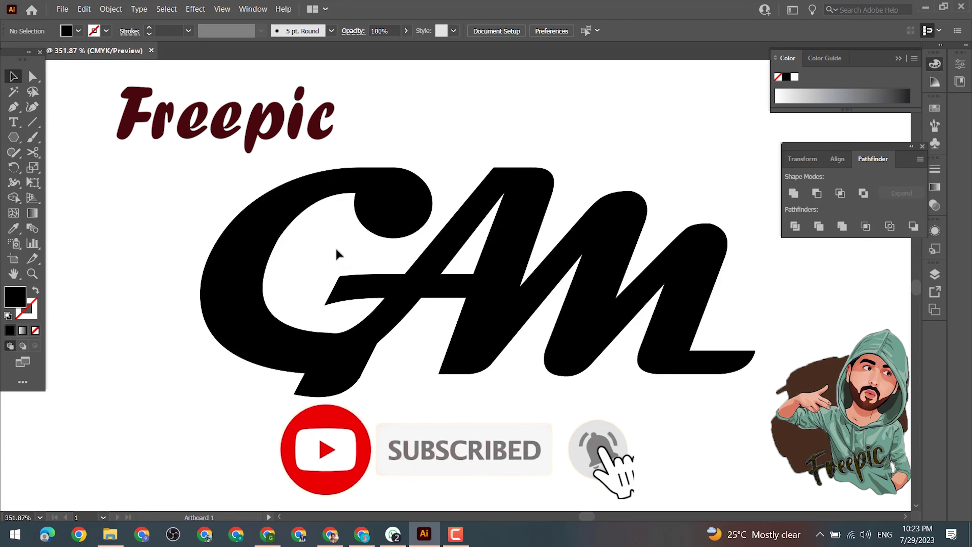
key(z)
drag(343, 344, 258, 408)
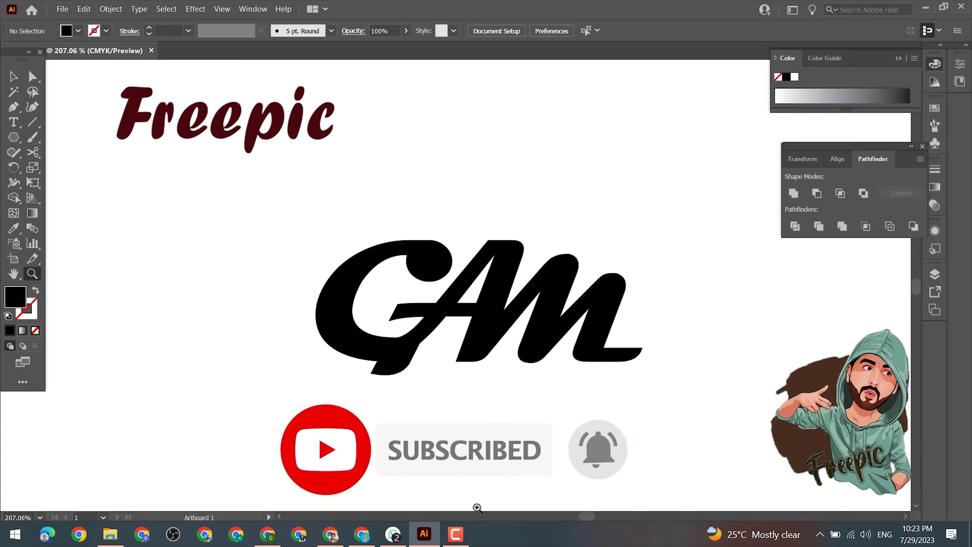
Add the text 'storellc' right of GAM and move it against the M.
key(t)
click(604, 346)
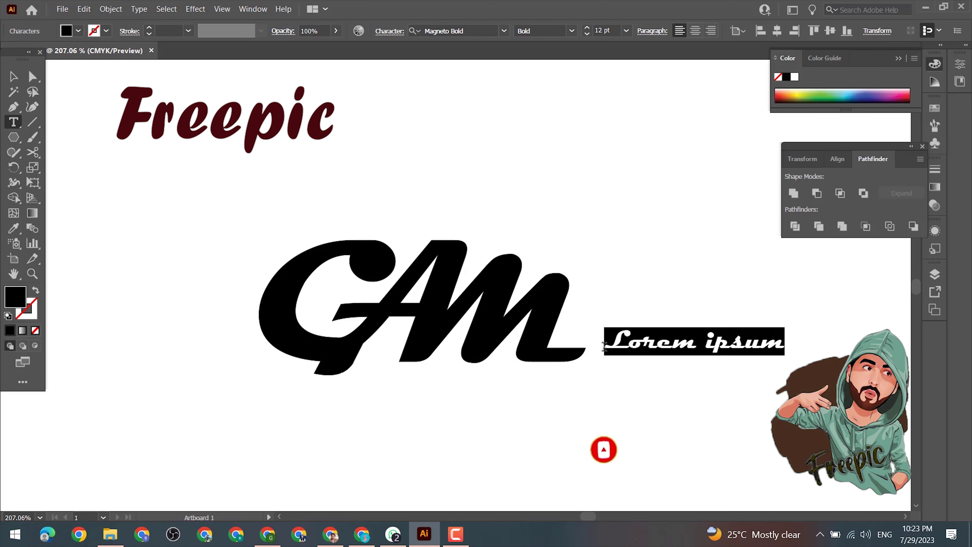
text(STO)
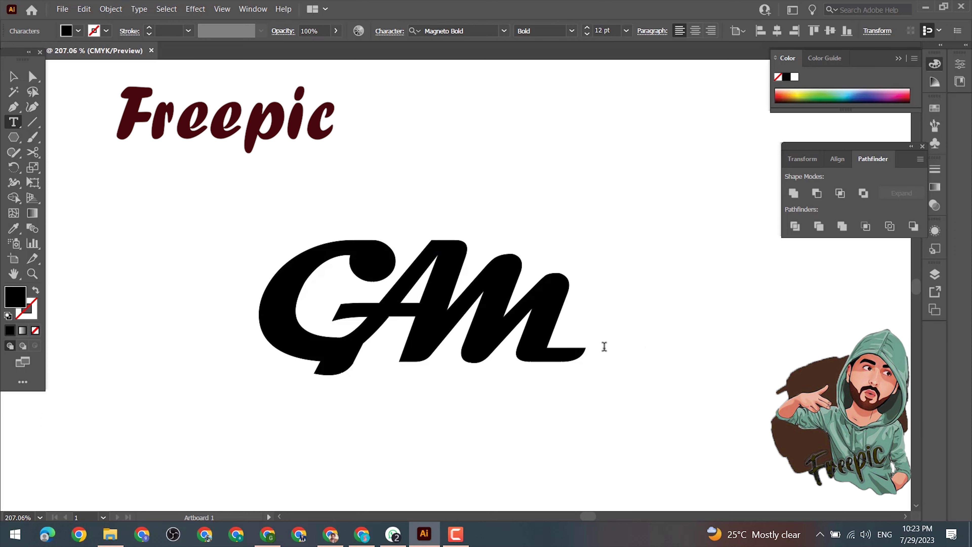
text(rellc)
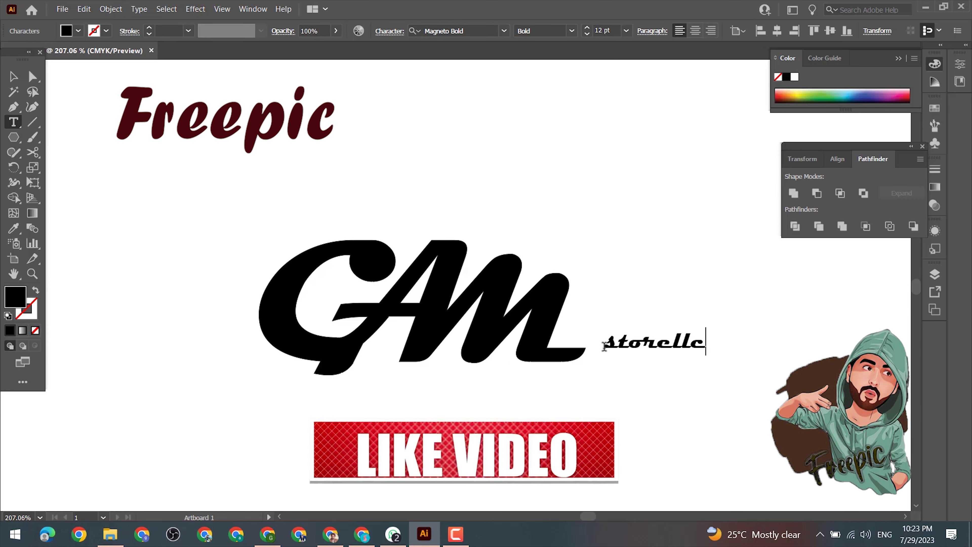
key(Escape)
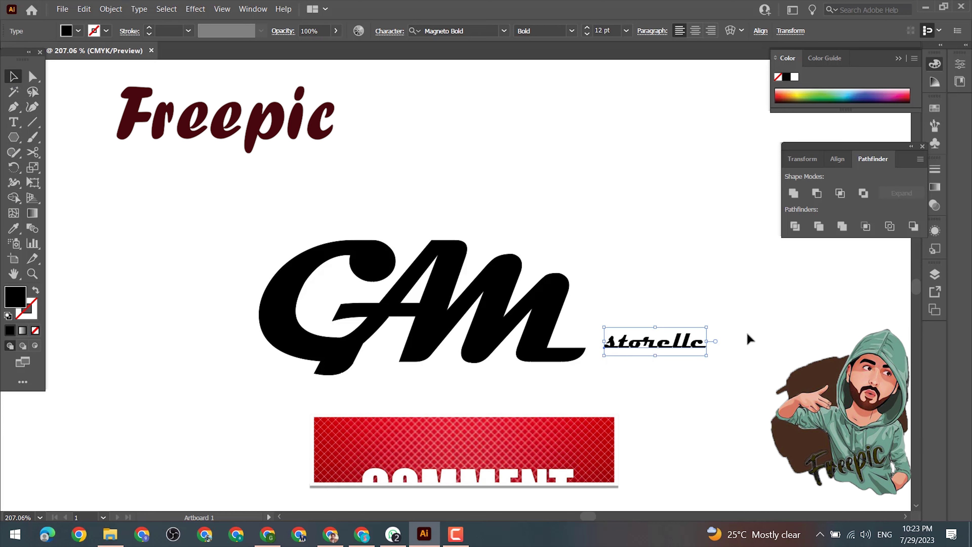
mouse_move(666, 342)
mouse_down()
mouse_move(620, 336)
mouse_move(763, 300)
mouse_up()
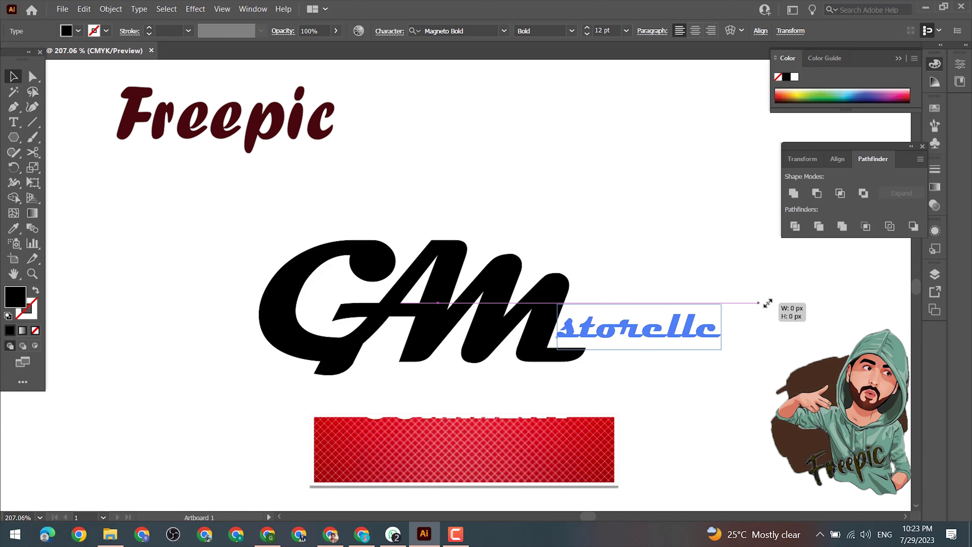
click(753, 387)
Change the storellc text to a thin handwritten script font.
click(640, 339)
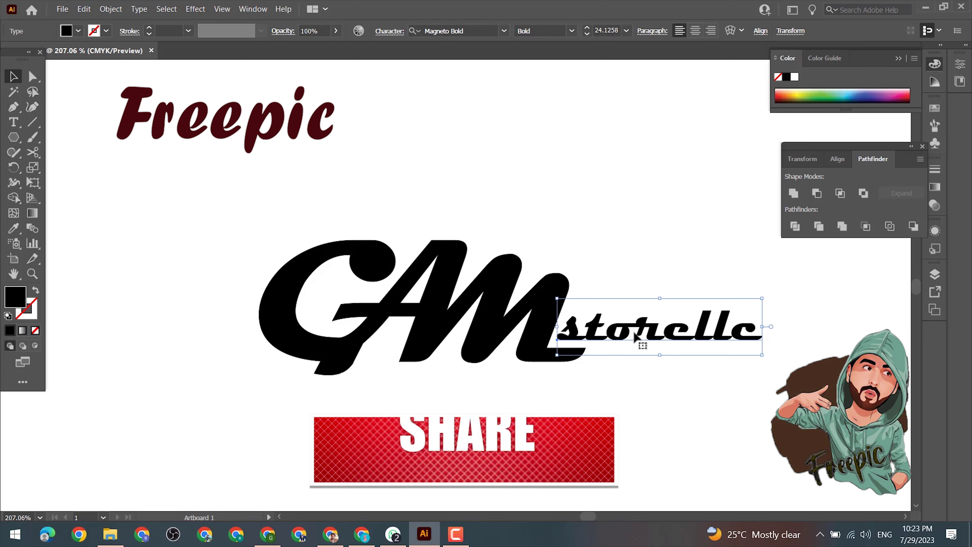
click(505, 31)
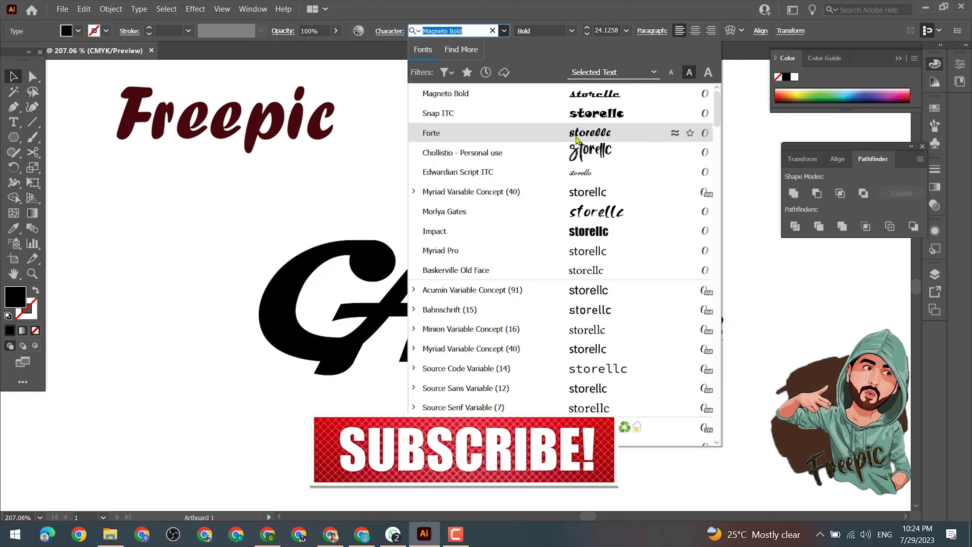
scroll(589, 324, down, 10)
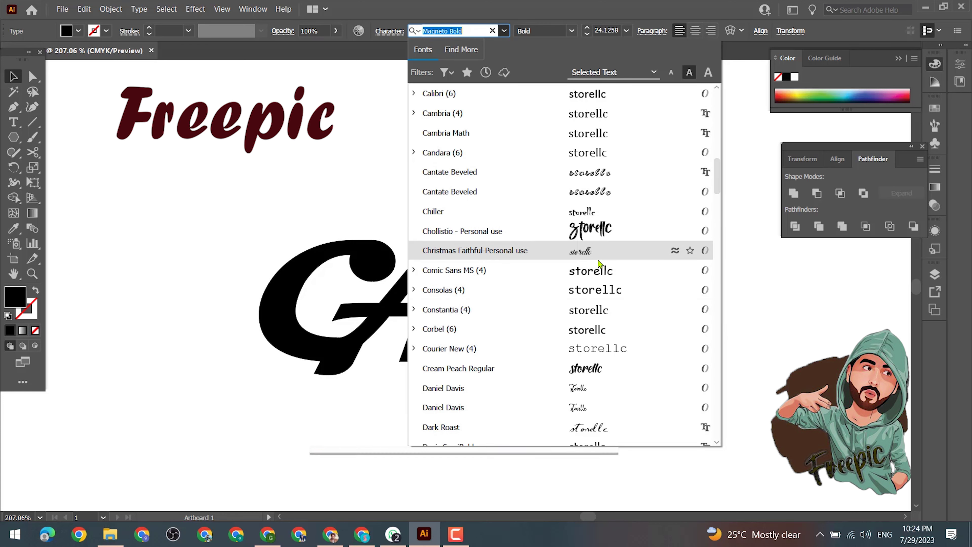
click(460, 369)
Expand GAM and storellc together into outlined shapes.
click(110, 9)
click(129, 139)
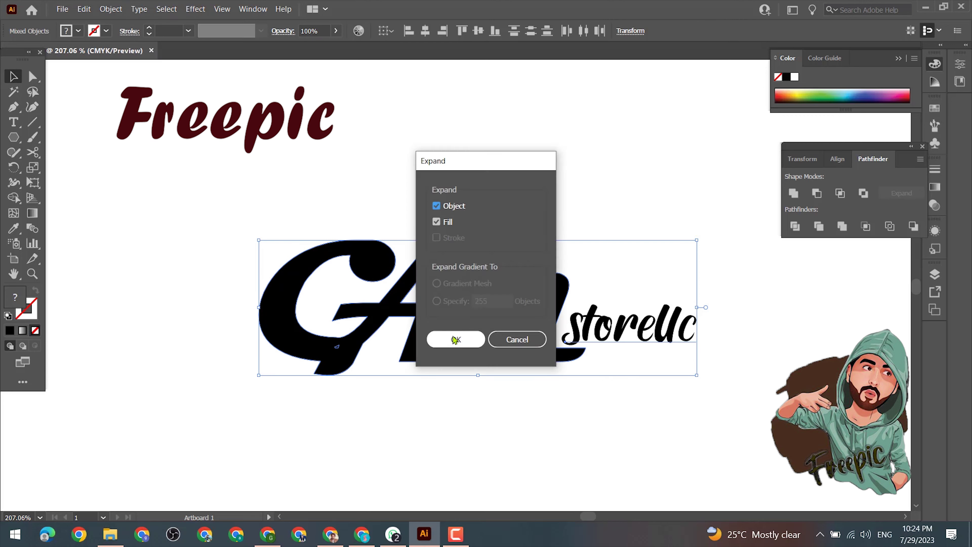
click(454, 339)
key(a)
click(607, 344)
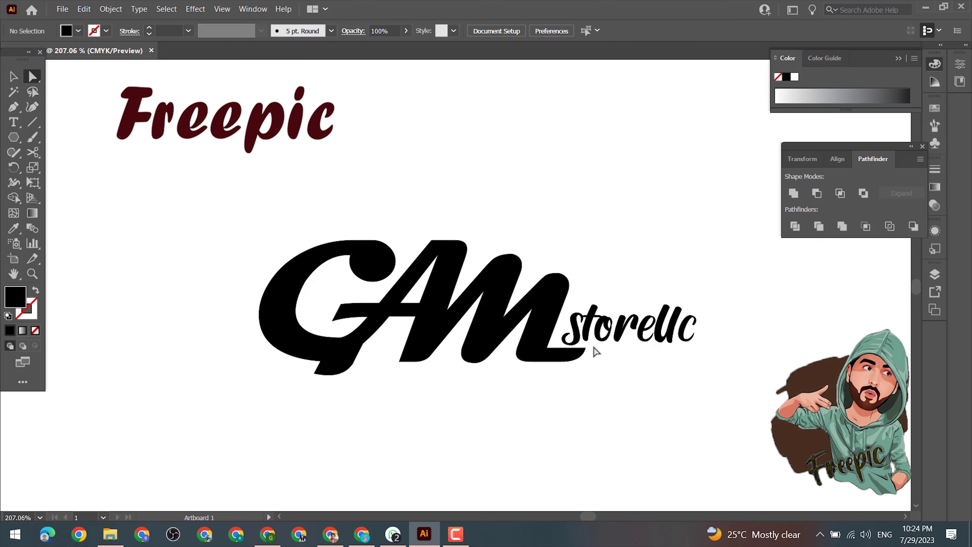
Drag the M's bottom tail anchor right to underline storellc.
mouse_move(590, 347)
mouse_down()
mouse_move(690, 345)
mouse_move(676, 360)
mouse_up()
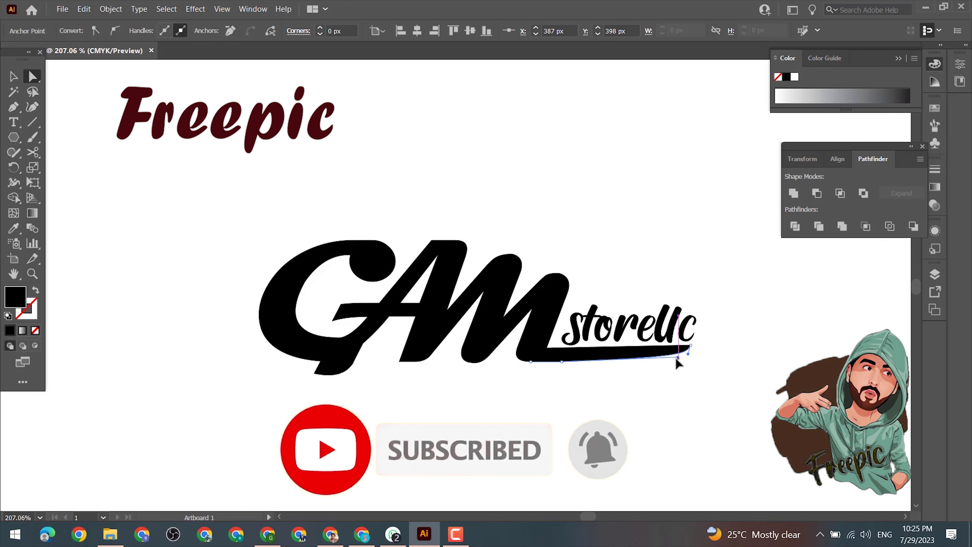
click(697, 406)
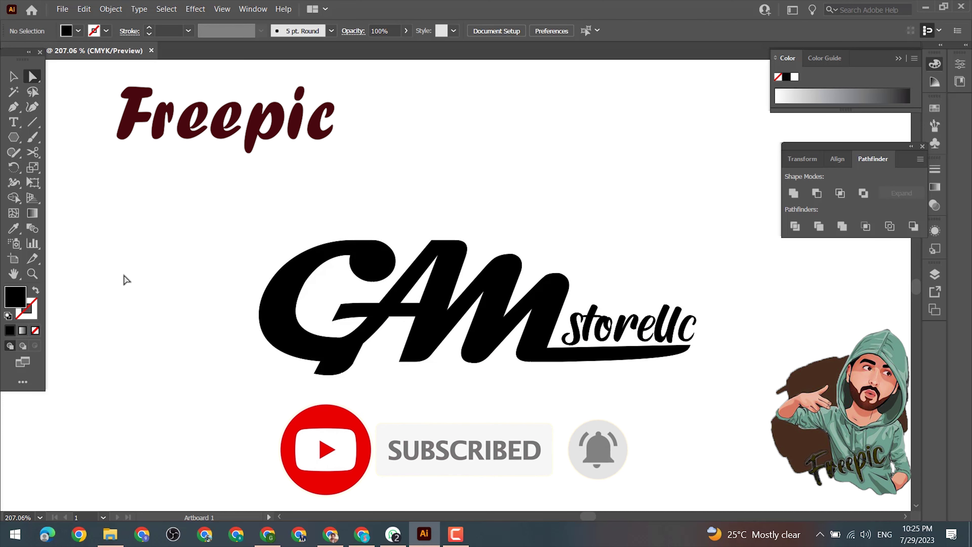
key(v)
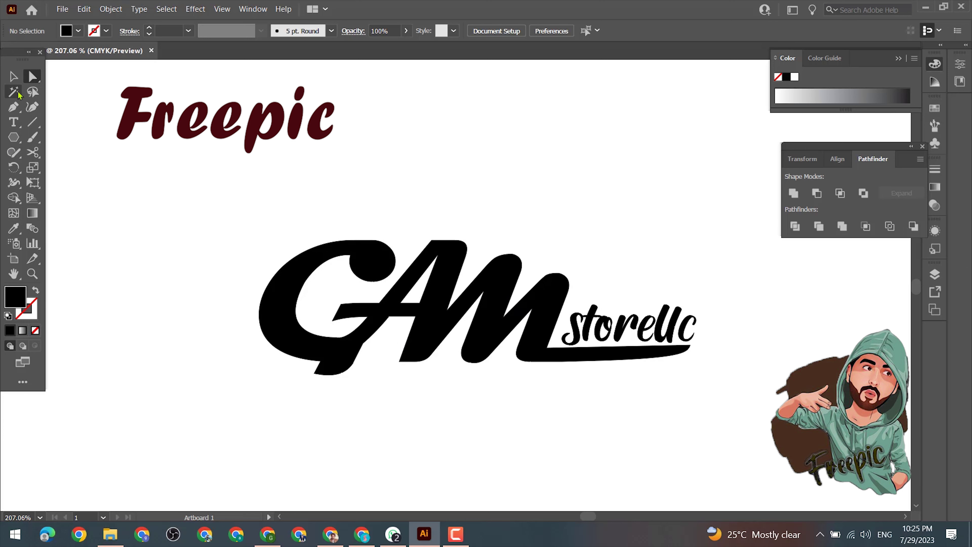
drag(228, 221, 773, 431)
click(627, 326)
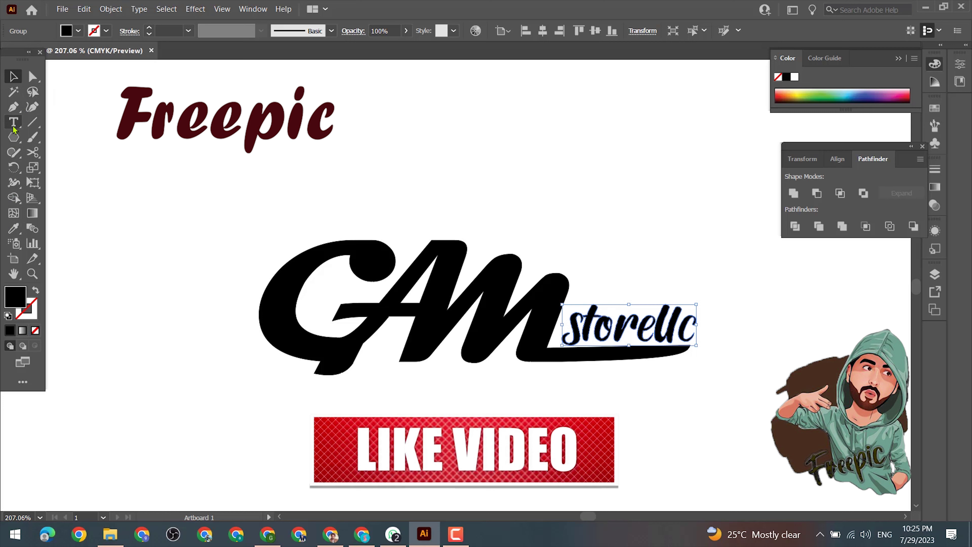
click(13, 127)
click(619, 339)
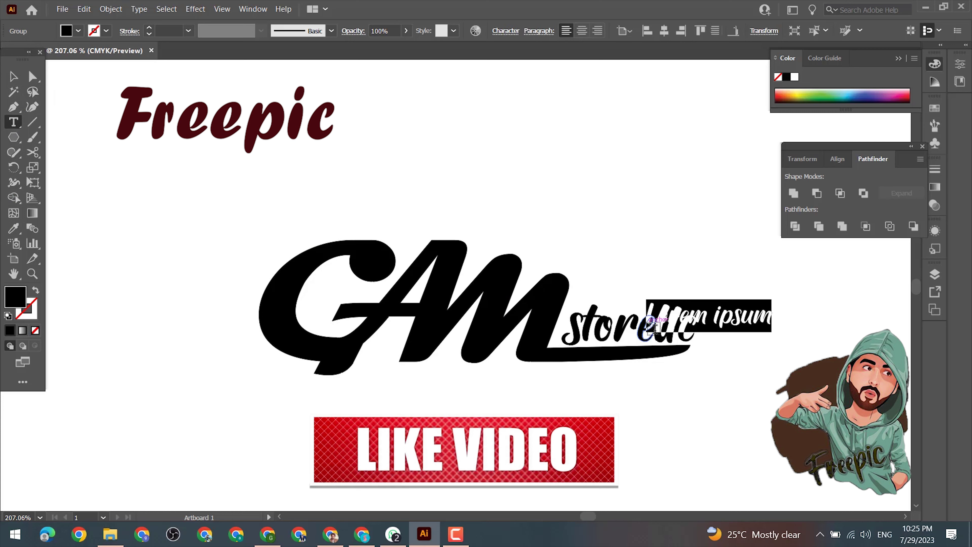
key(ctrl+z)
key(Escape)
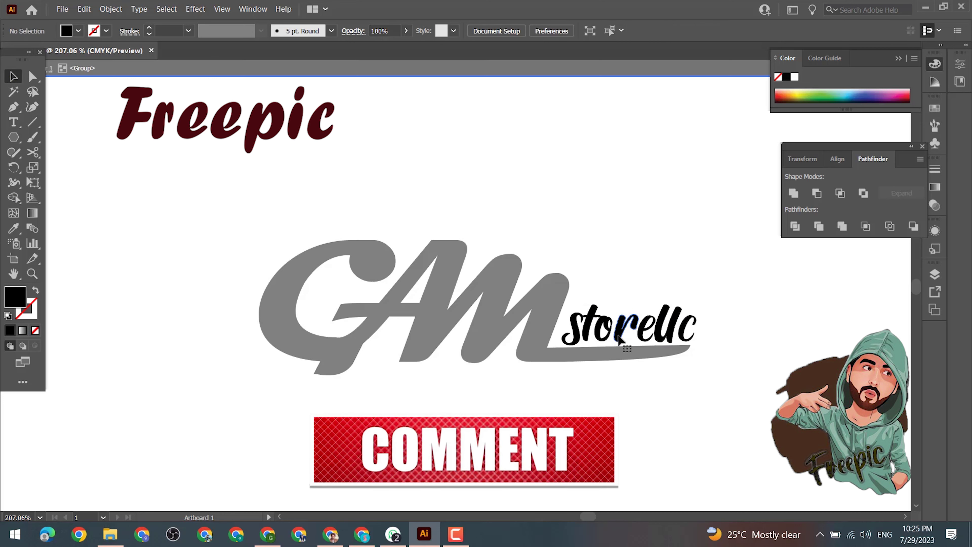
click(253, 9)
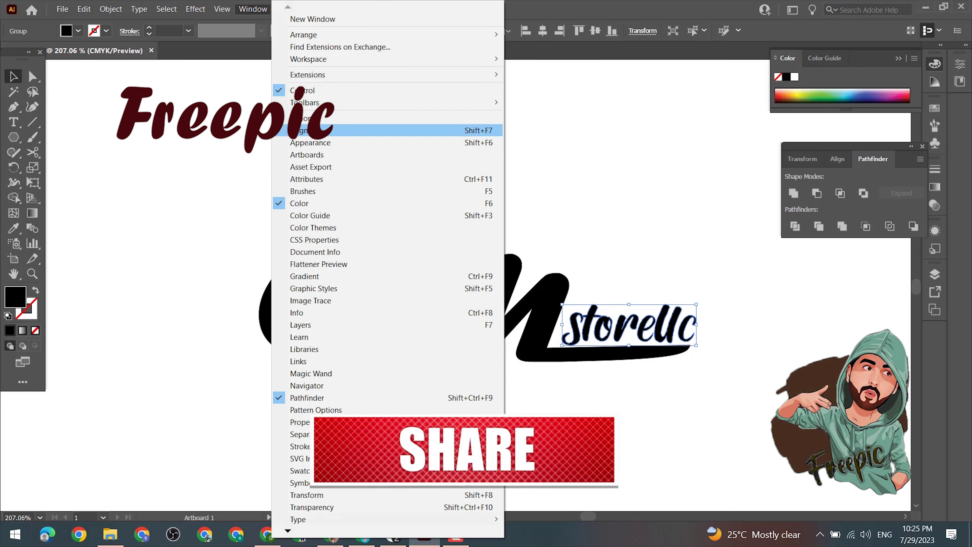
click(205, 290)
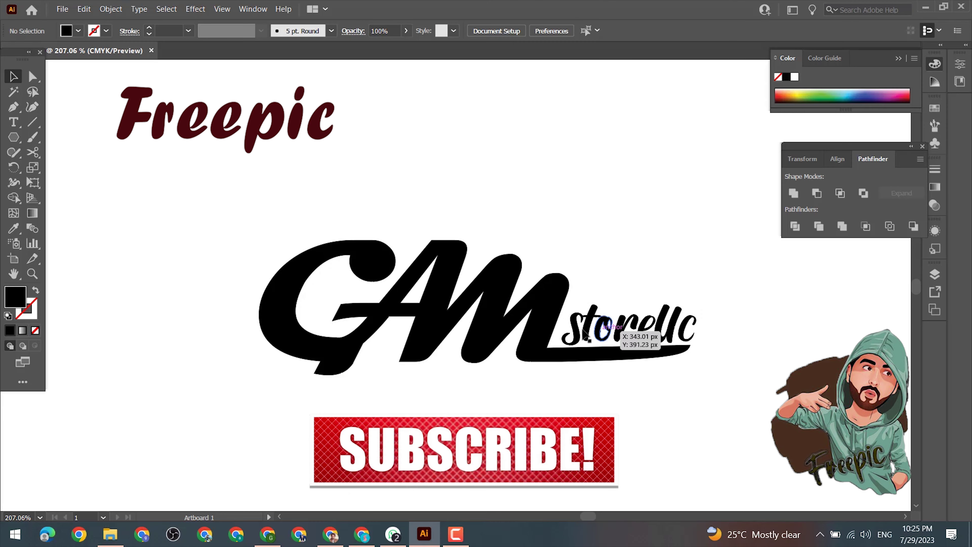
click(617, 334)
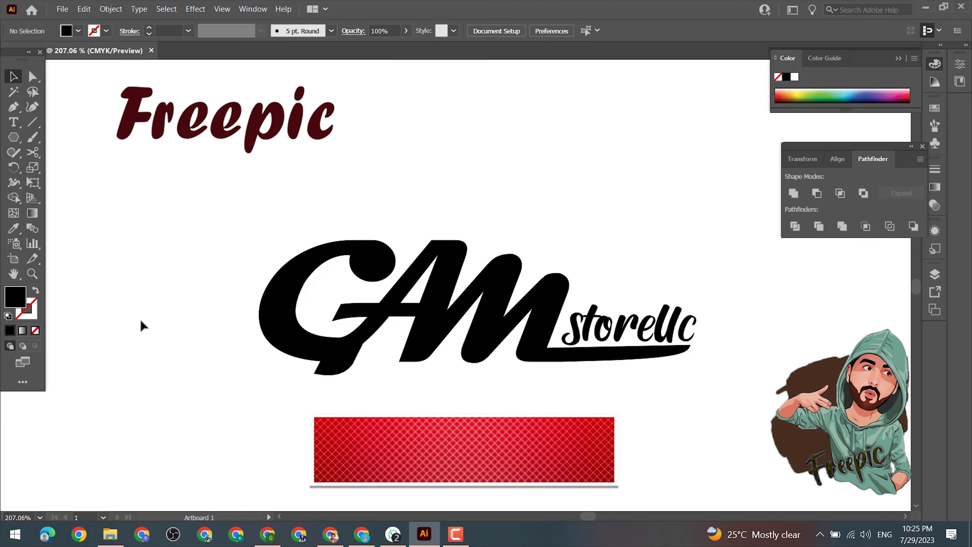
drag(178, 311, 512, 382)
Apply a gradient fill to the GAM letters.
scroll(398, 371, up, 3)
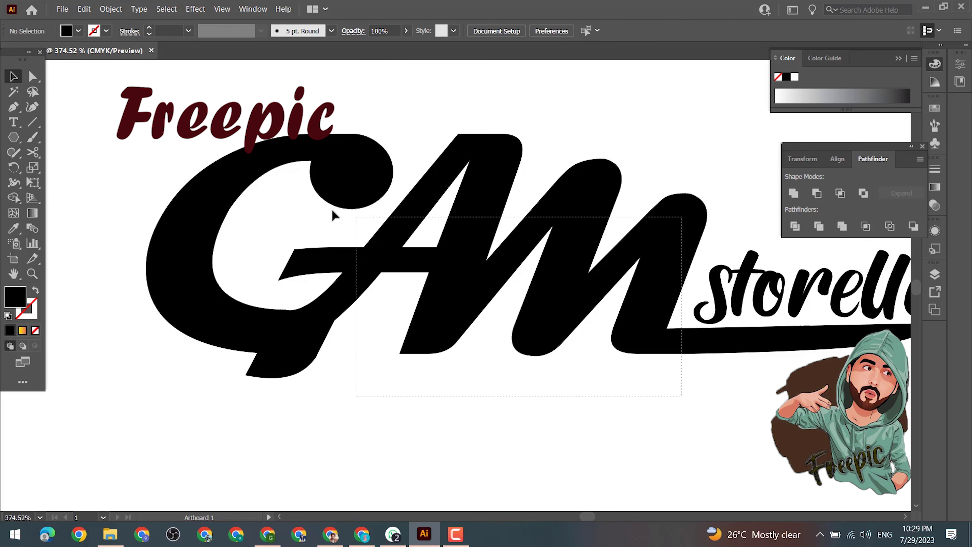
drag(682, 400, 147, 81)
click(77, 31)
click(17, 79)
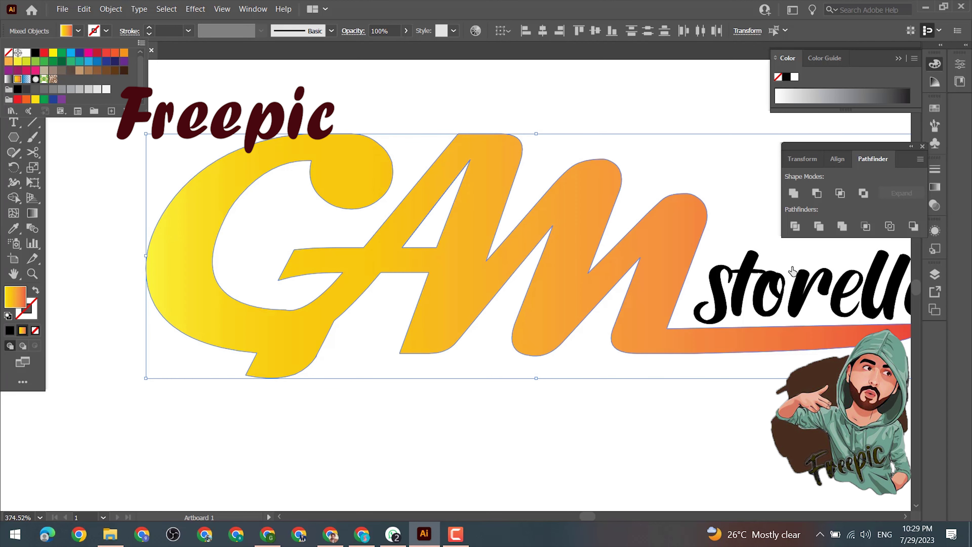
key(Escape)
alt+click(365, 463)
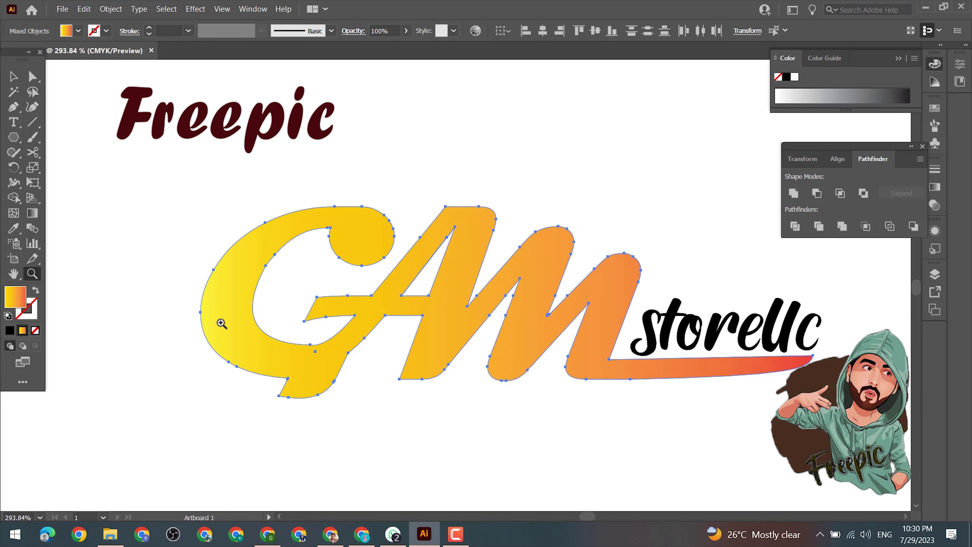
Set the gradient stops to brown, red and yellow.
key(g)
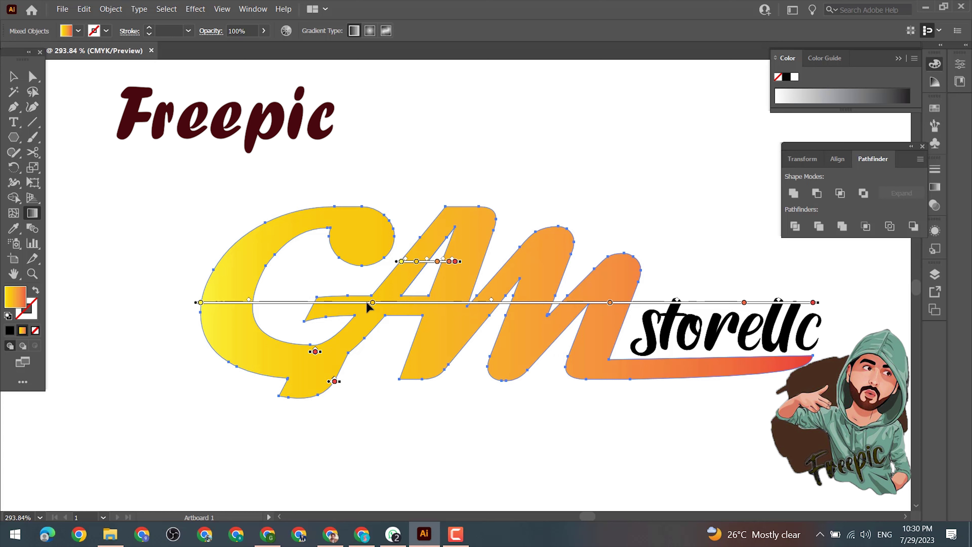
double_click(371, 302)
click(333, 348)
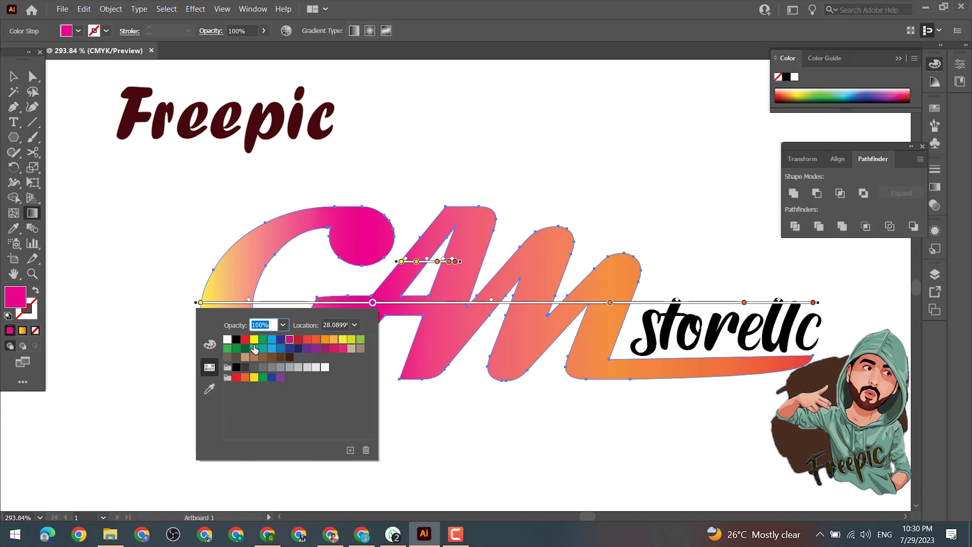
click(254, 339)
click(227, 339)
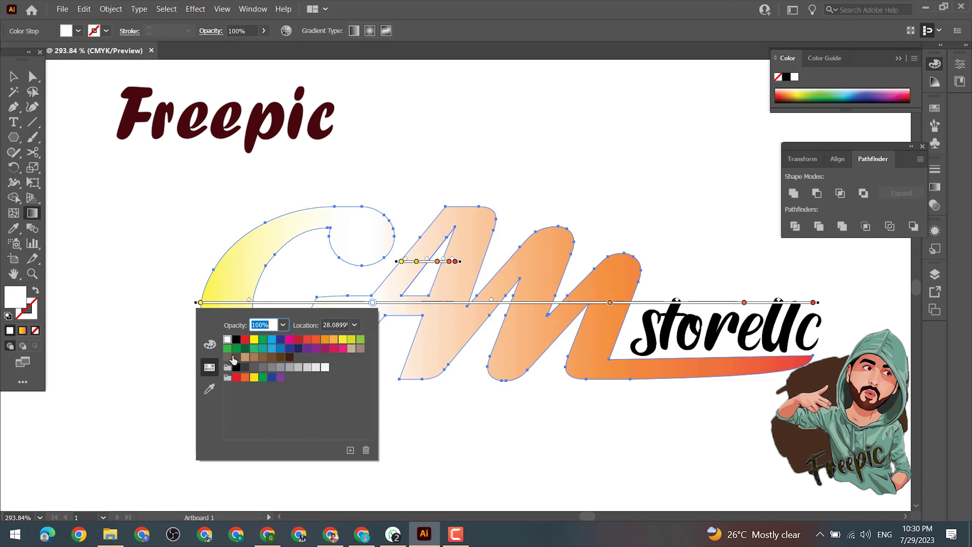
click(254, 357)
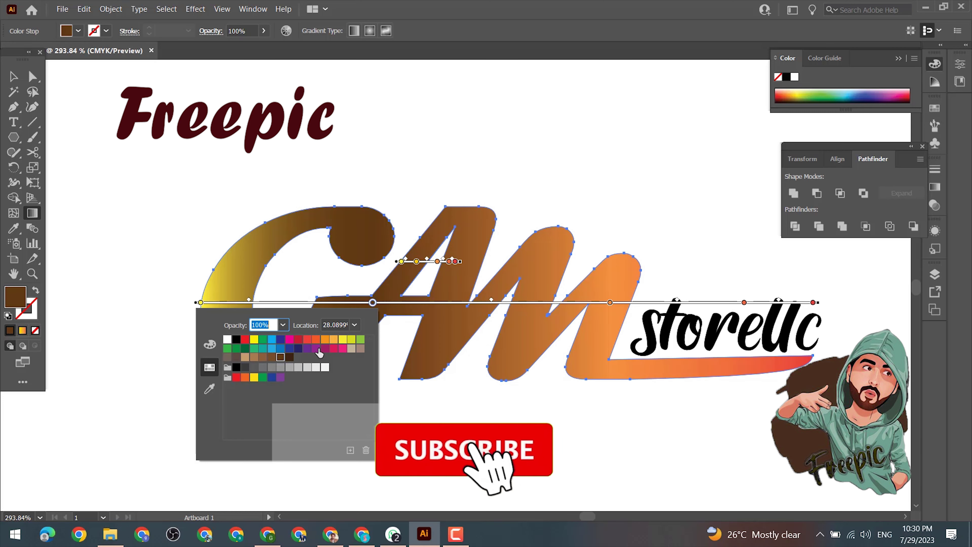
double_click(610, 302)
click(536, 340)
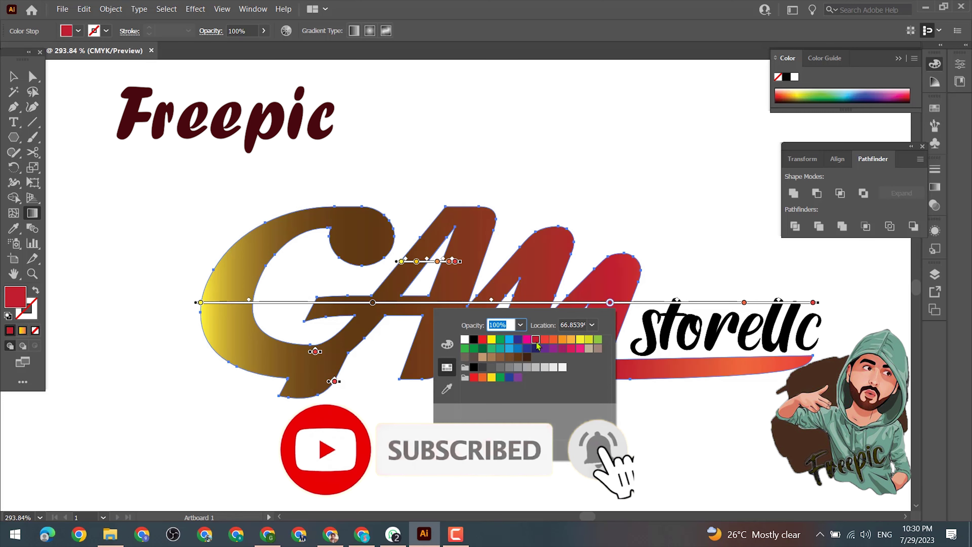
double_click(745, 302)
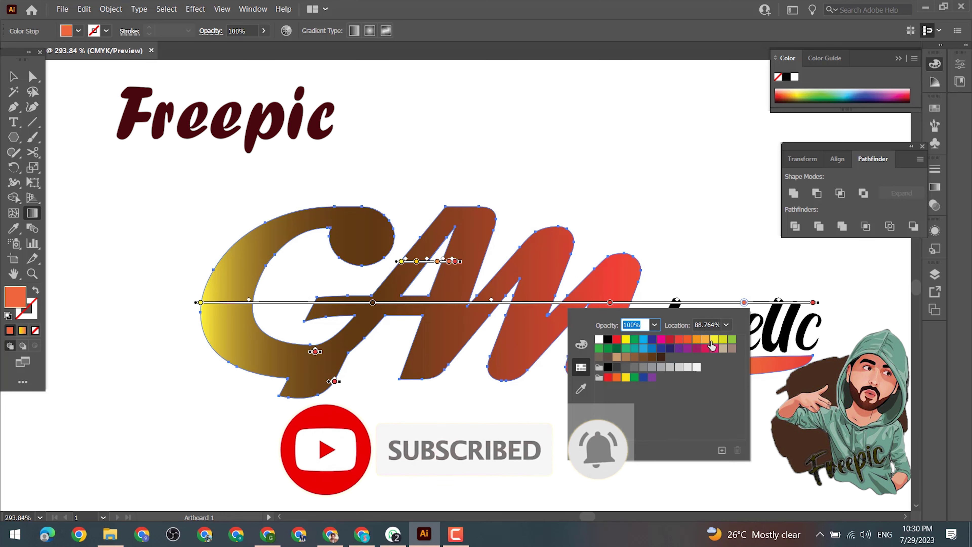
click(713, 330)
click(751, 400)
Move the brown stop to the left end and remove the yellow stop.
drag(373, 303, 200, 302)
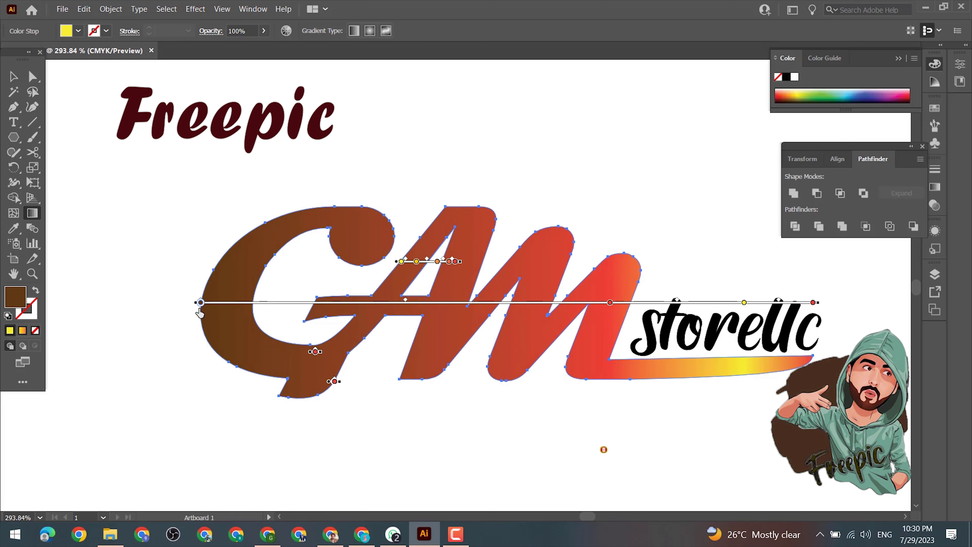
drag(407, 261, 440, 261)
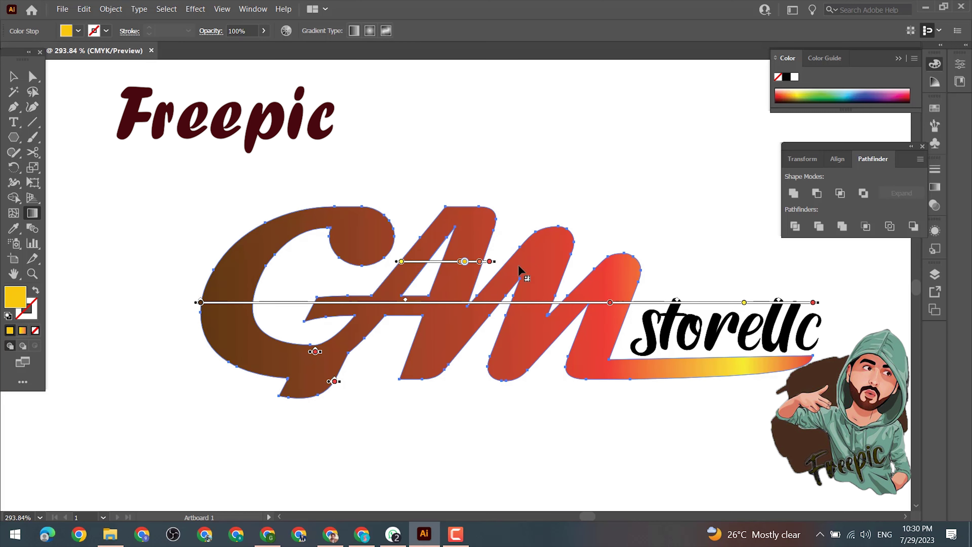
drag(518, 261, 484, 261)
drag(401, 262, 429, 262)
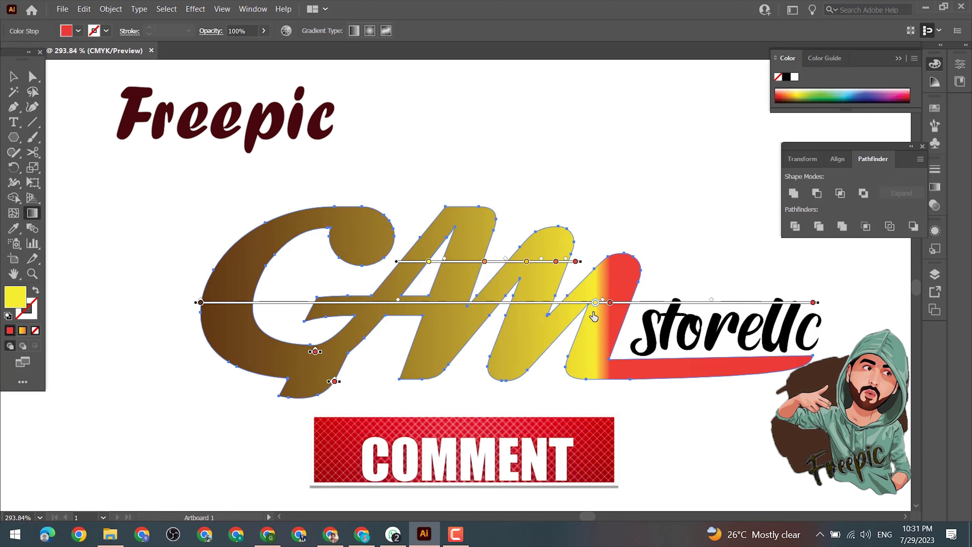
mouse_move(745, 303)
mouse_down()
mouse_move(605, 310)
mouse_move(687, 302)
mouse_up()
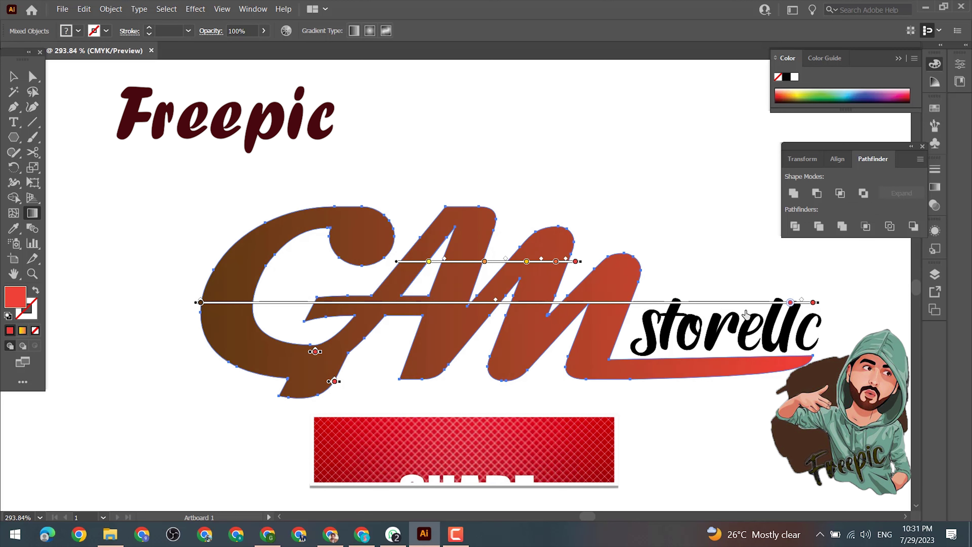
click(695, 326)
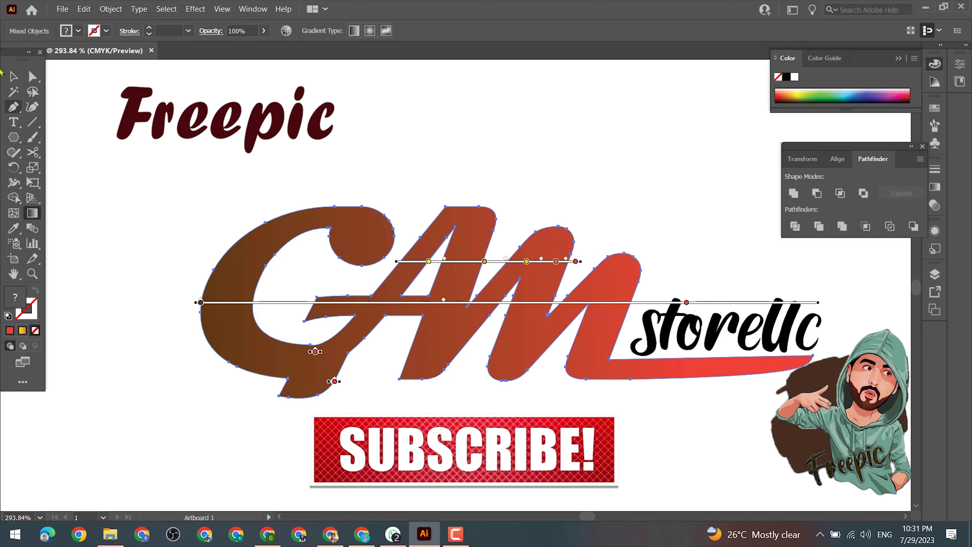
key(y)
click(160, 163)
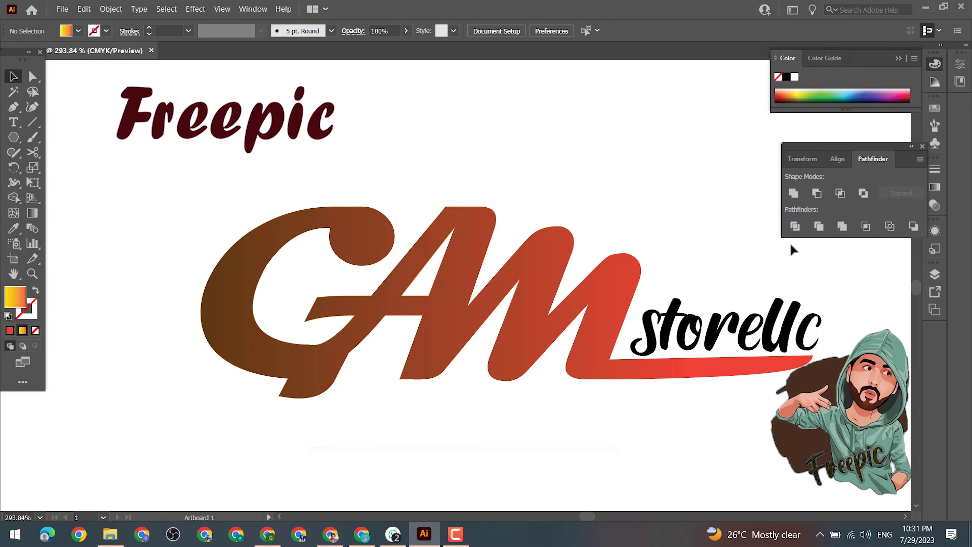
Recolour the storellc text near-black from the Color panel spectrum.
key(v)
click(747, 335)
mouse_move(798, 91)
mouse_down()
mouse_move(857, 98)
mouse_move(800, 102)
mouse_up()
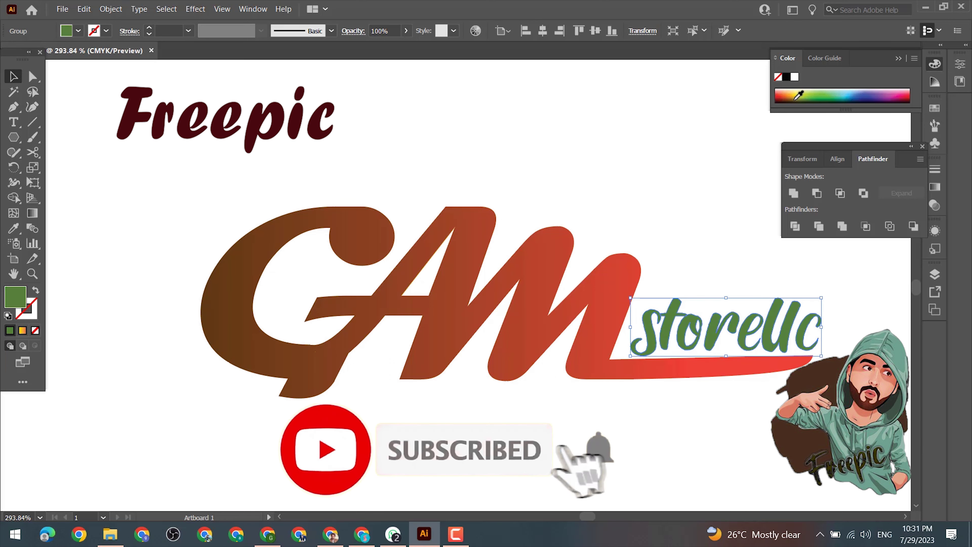
click(54, 104)
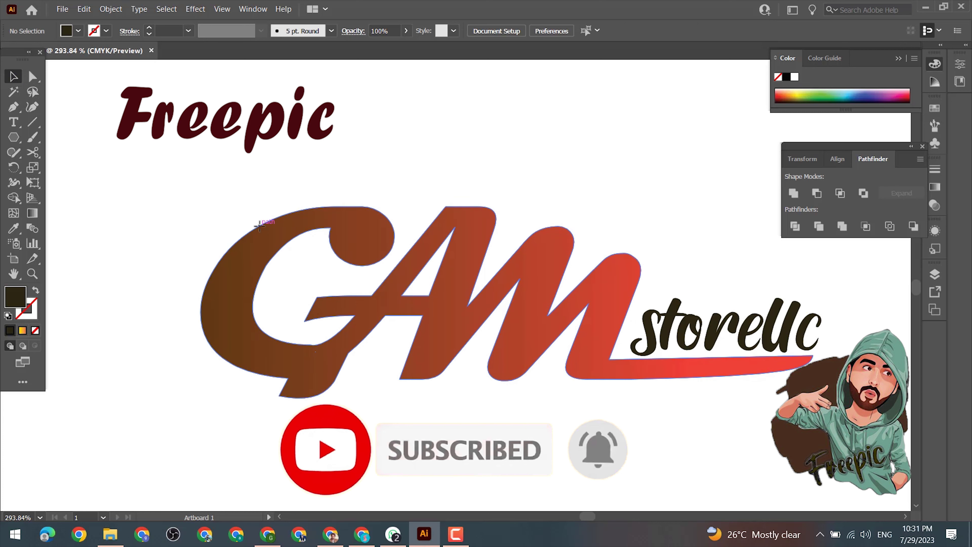
Give the GAM letters a thin 0.5 pt black outline.
click(257, 222)
click(107, 31)
click(34, 53)
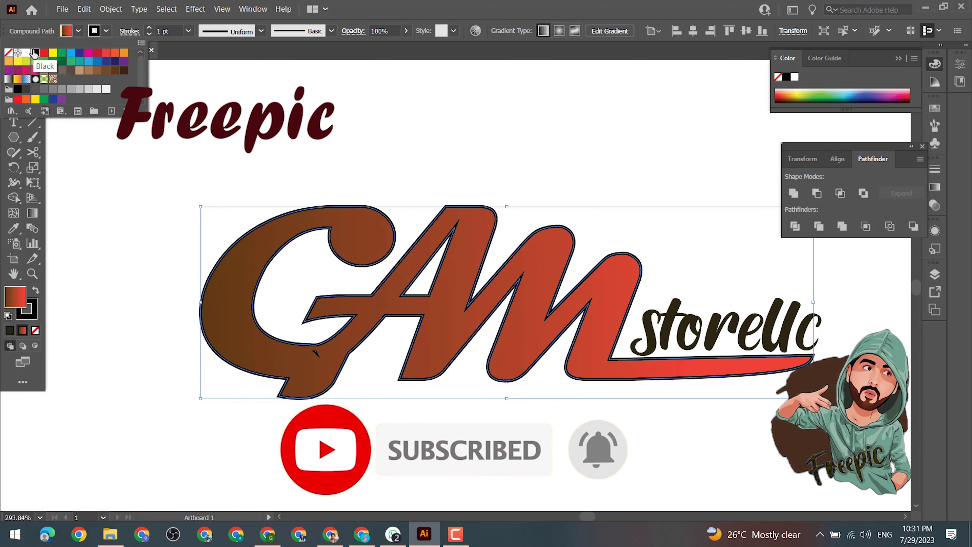
click(188, 30)
click(203, 65)
click(188, 30)
click(203, 65)
click(209, 147)
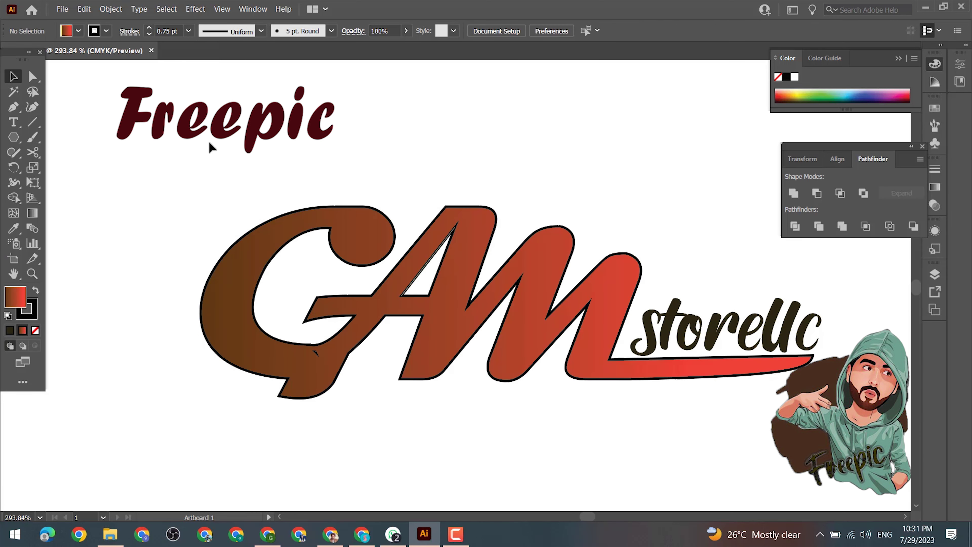
click(188, 31)
click(203, 65)
click(341, 256)
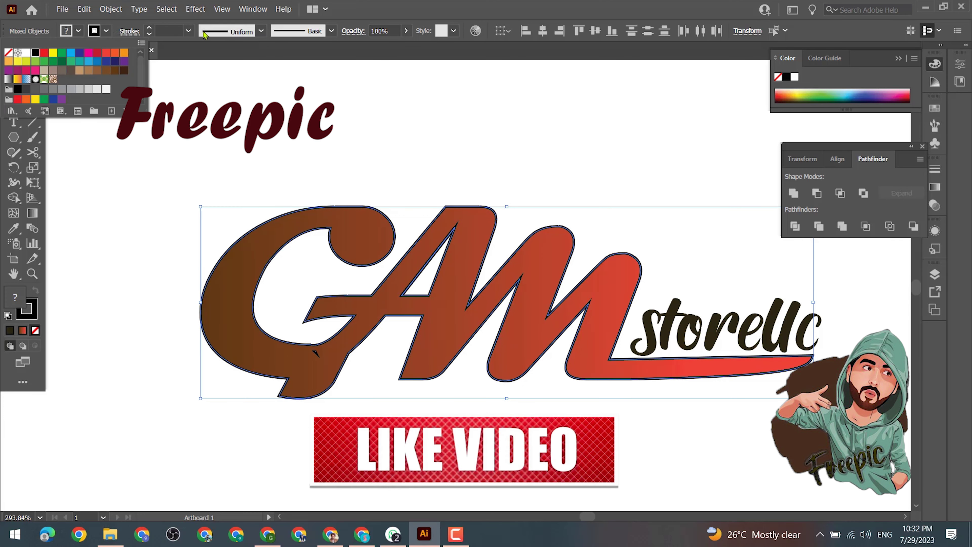
Nudge the storellc text slightly left and zoom out to view the whole logo.
click(238, 180)
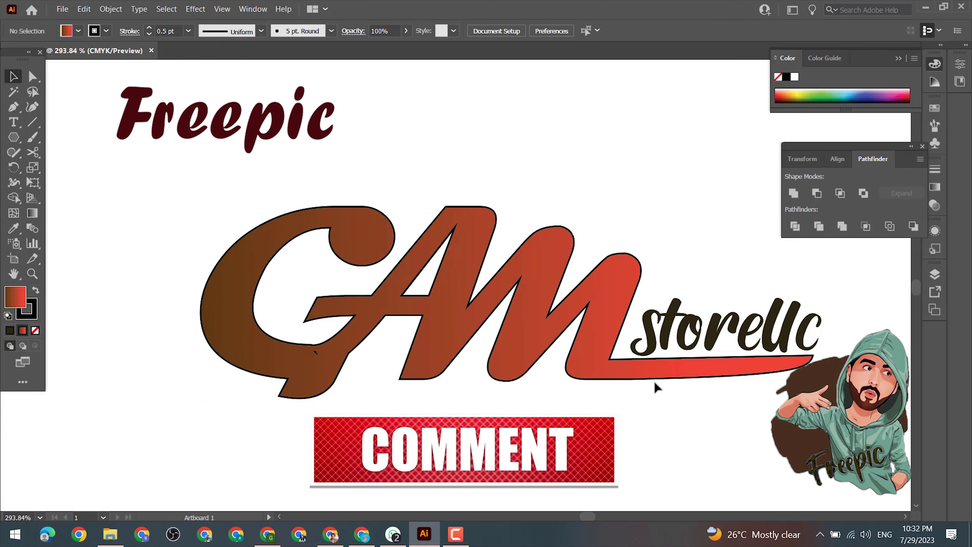
drag(647, 341, 635, 342)
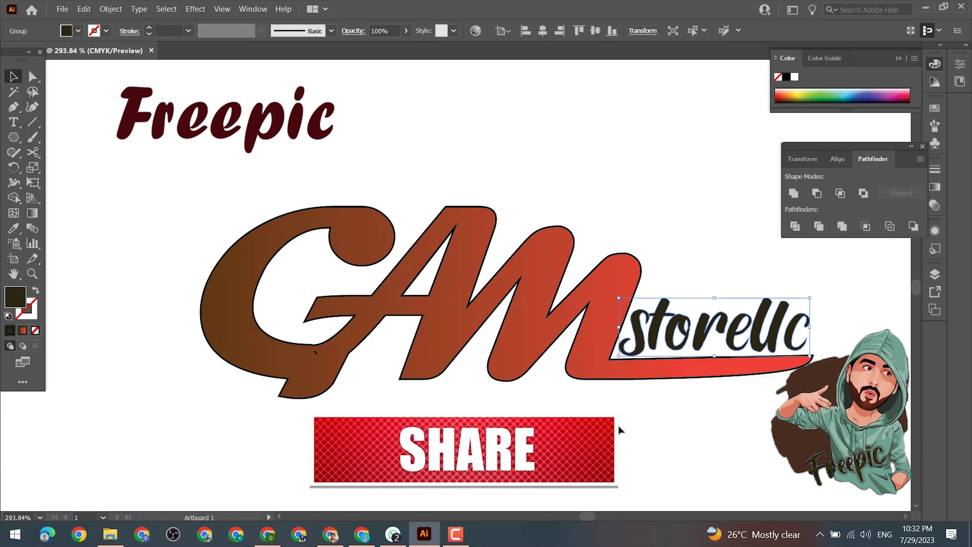
click(100, 345)
key(z)
scroll(621, 337, down, 5)
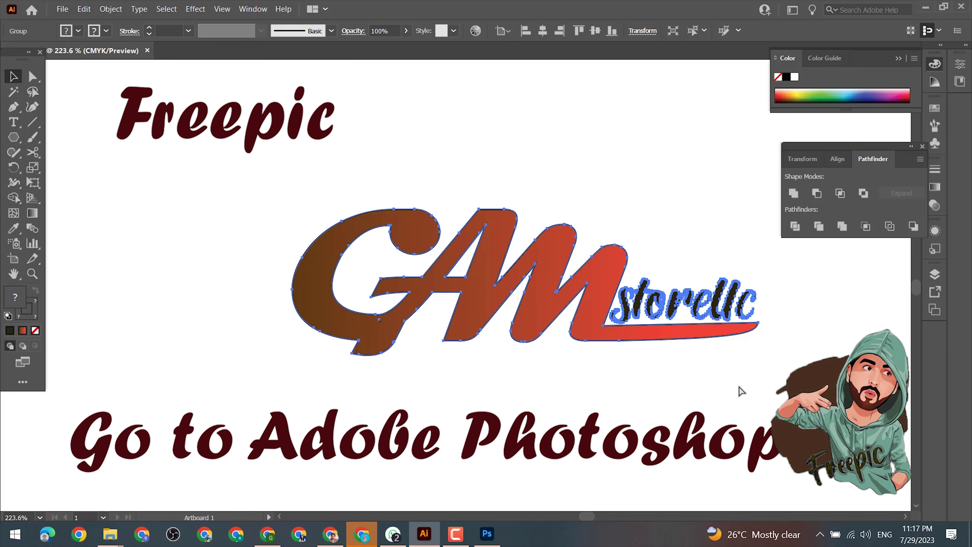
Paste the logo into the smart object and scale it to fit the canvas.
click(487, 535)
key(ctrl+t)
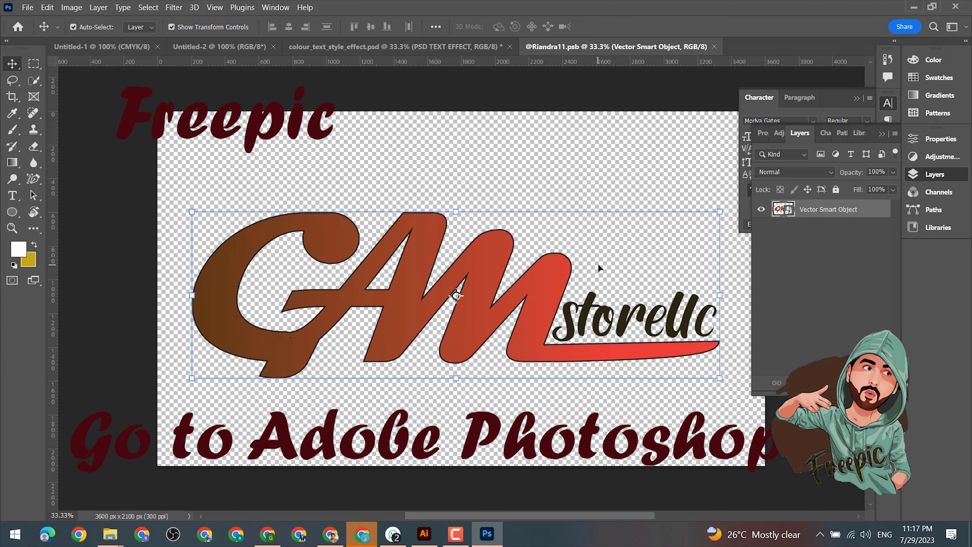
mouse_move(456, 382)
mouse_down()
mouse_move(468, 207)
mouse_move(578, 369)
mouse_move(537, 398)
mouse_up()
click(626, 26)
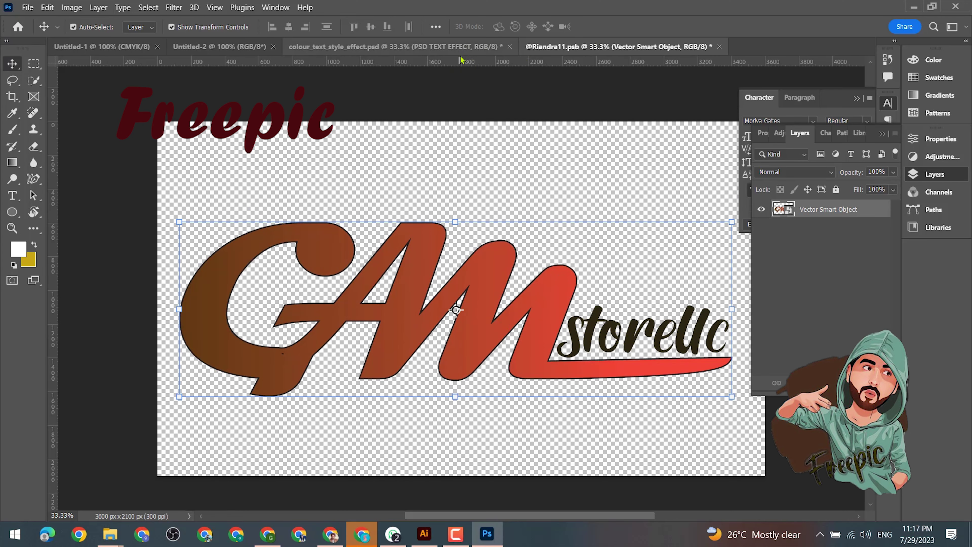
In colour_text_style_effect.psd, check the main text layer, then select the Shadows 1-10 layer.
click(459, 46)
click(519, 412)
click(465, 311)
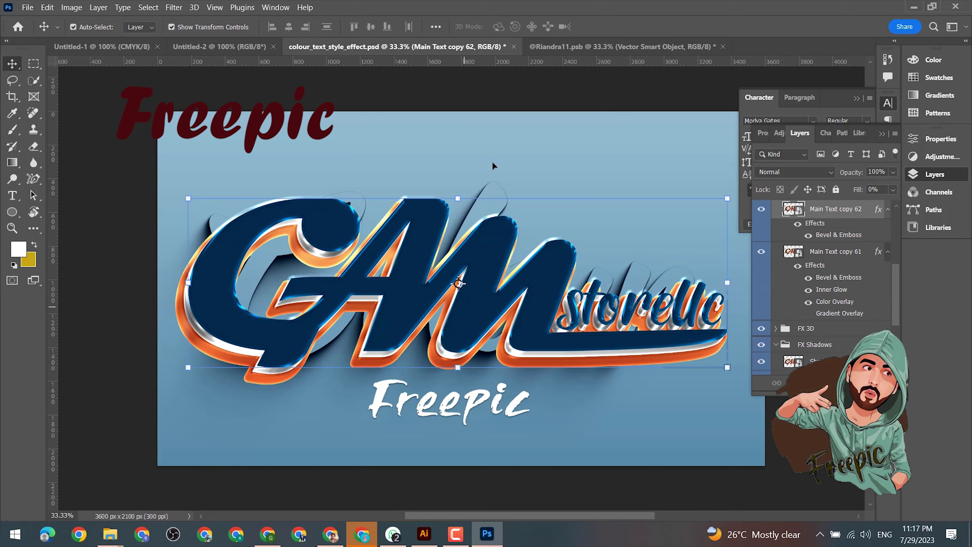
key(ctrl+t)
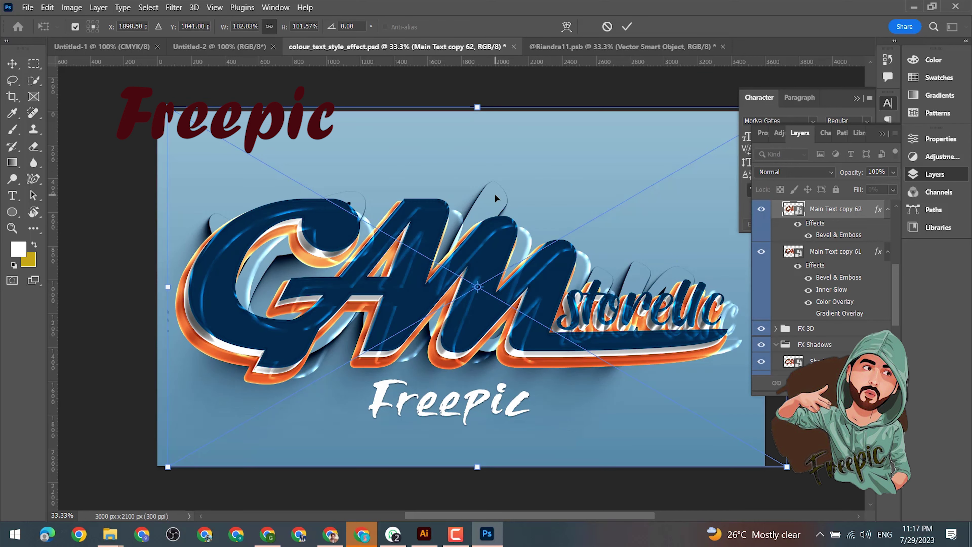
key(Escape)
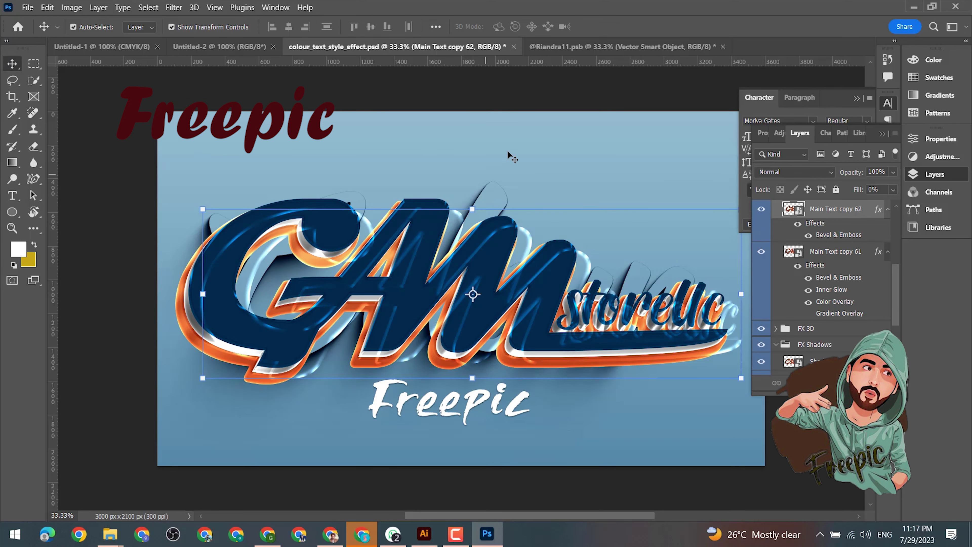
click(508, 154)
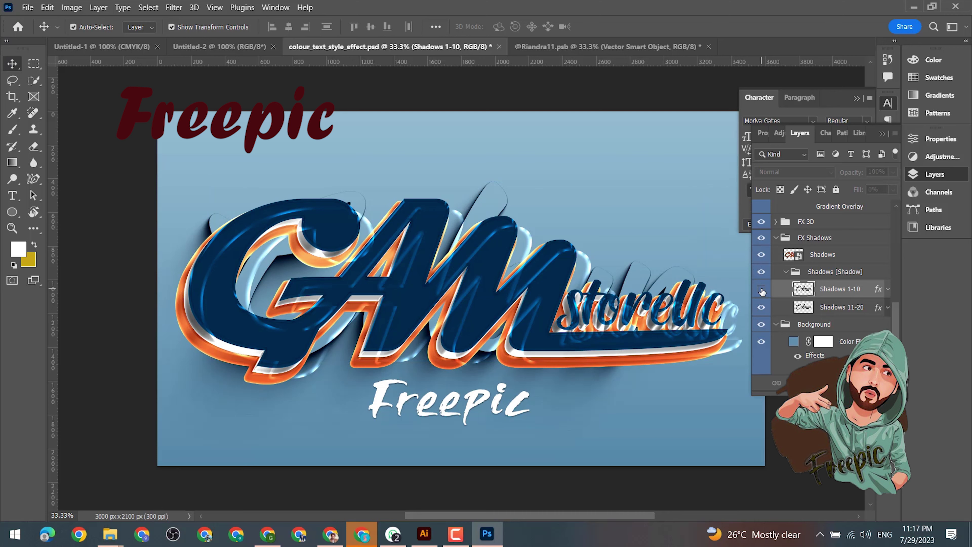